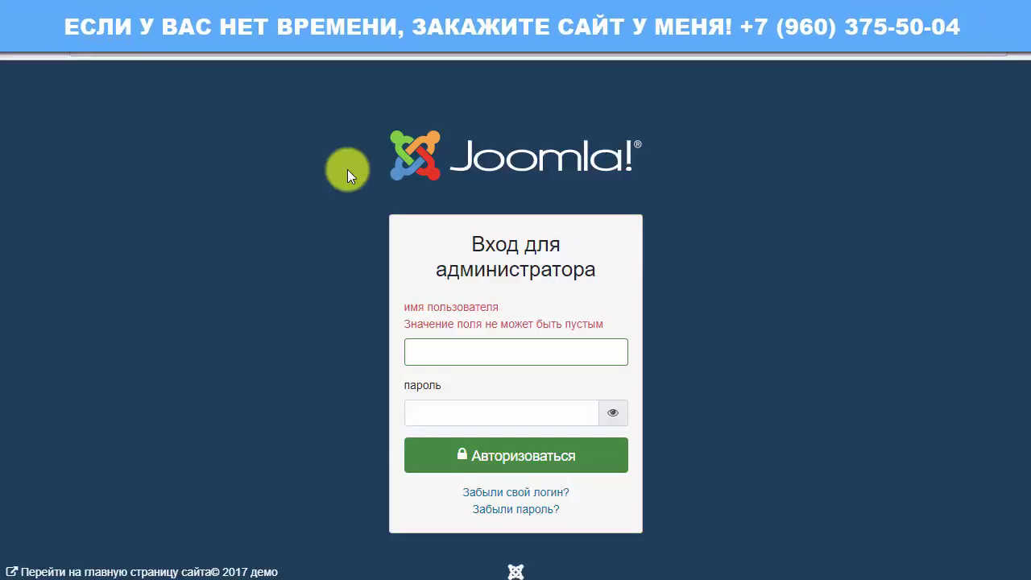
Show the Cassiopeia front page at joomla4.loc with the Главная page and main menu.
left_click(830, 19)
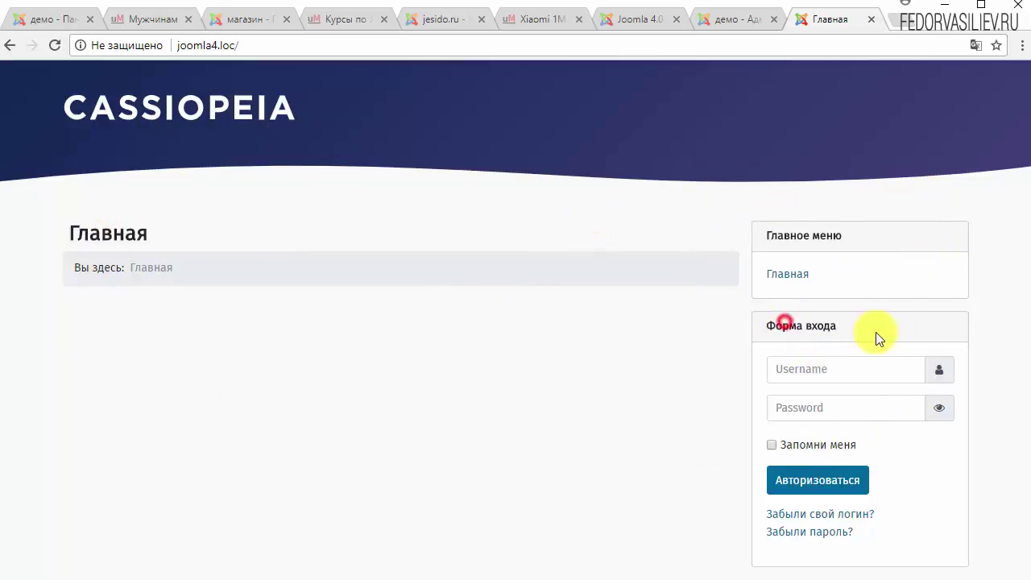
Log in to the administrator panel with the saved username and the account password.
left_click(733, 19)
left_click(460, 357)
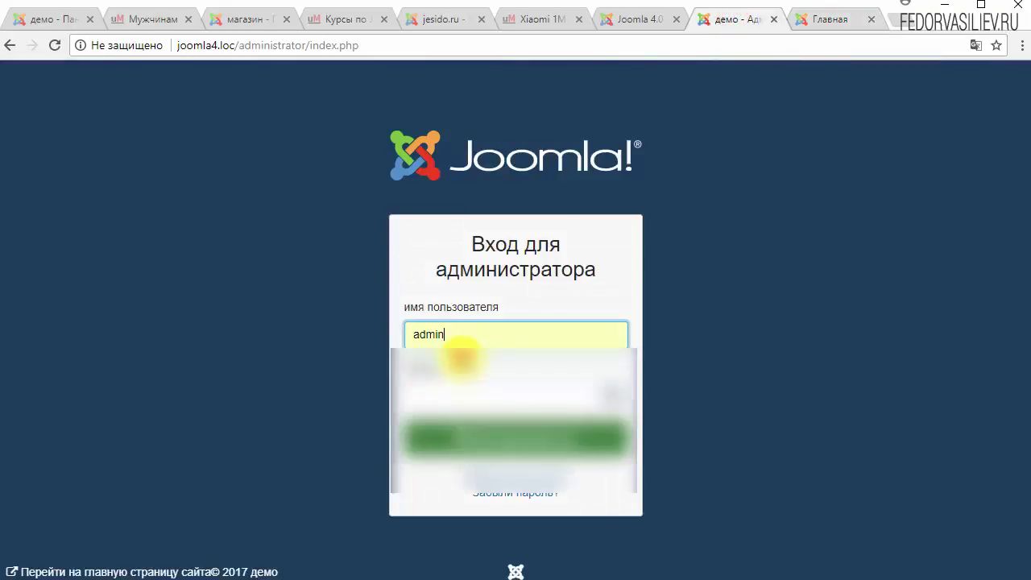
left_click(457, 396)
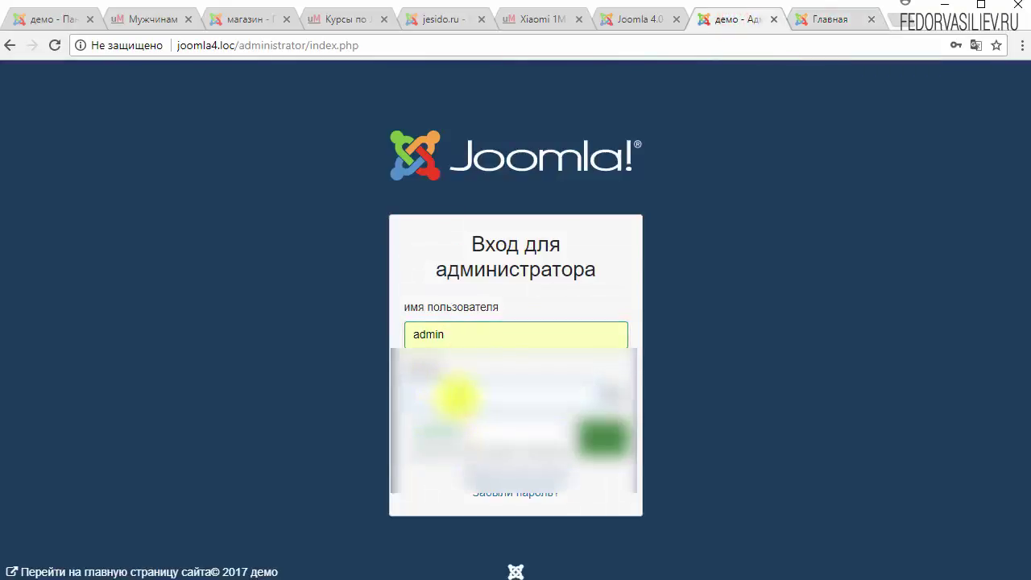
type("******")
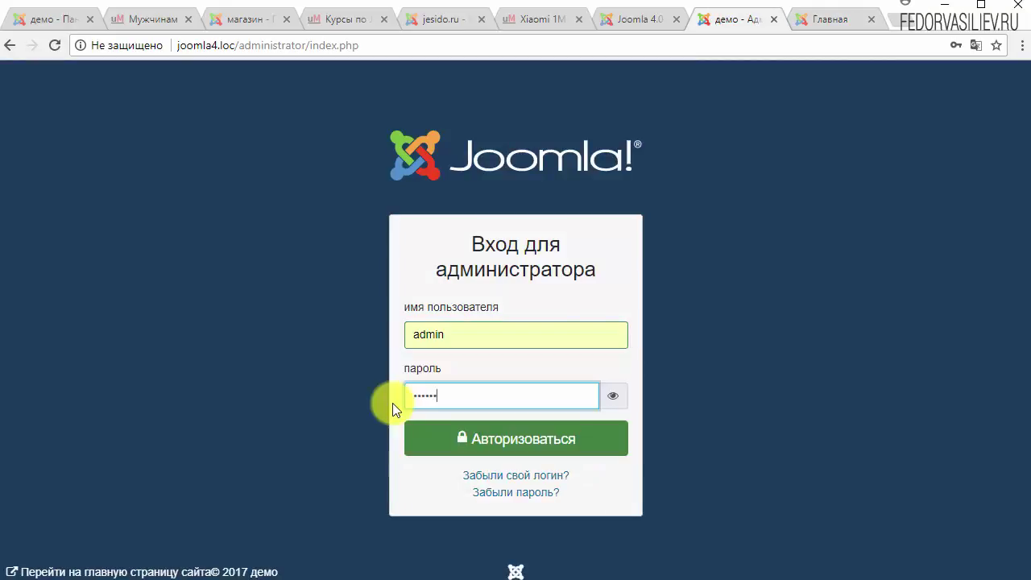
left_click(461, 439)
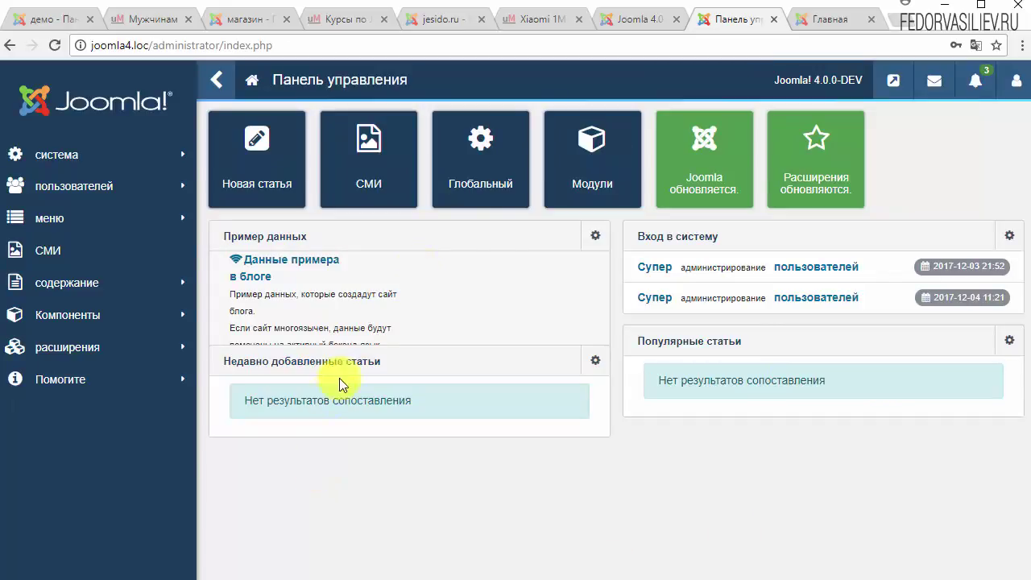
Review the three notification messages in the control panel, then log out.
left_click(491, 240)
left_click(482, 368)
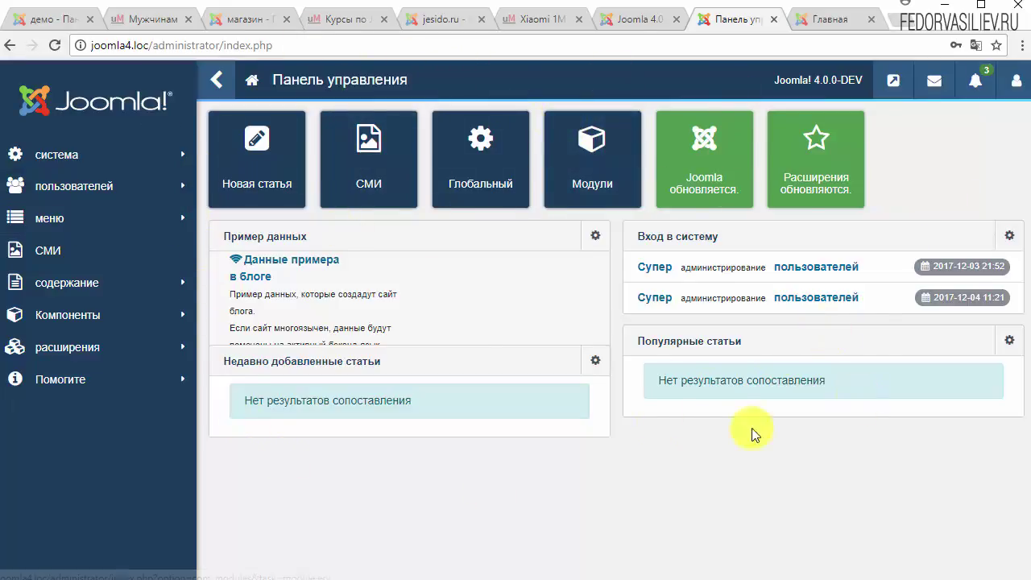
left_click(967, 91)
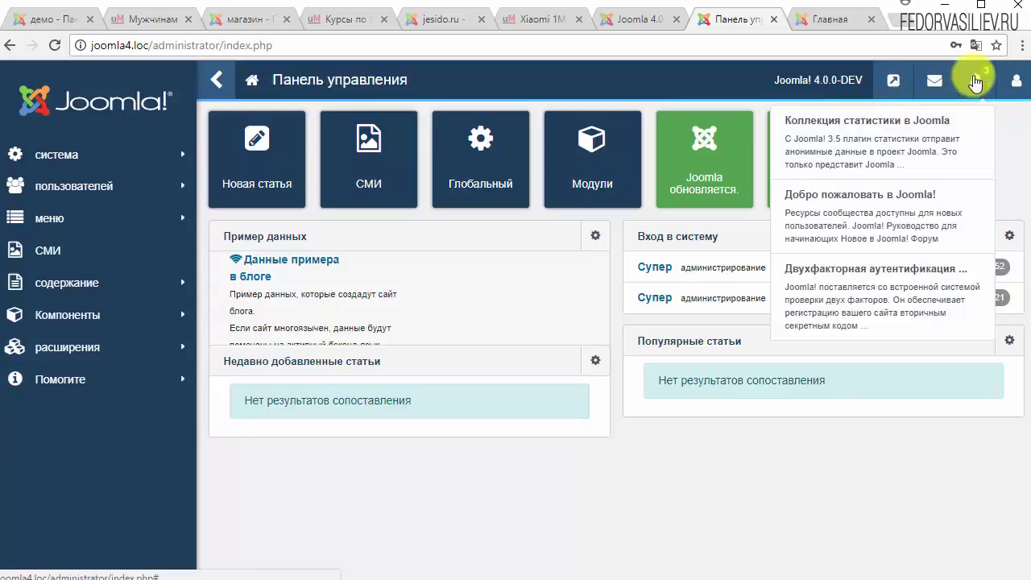
left_click(1007, 179)
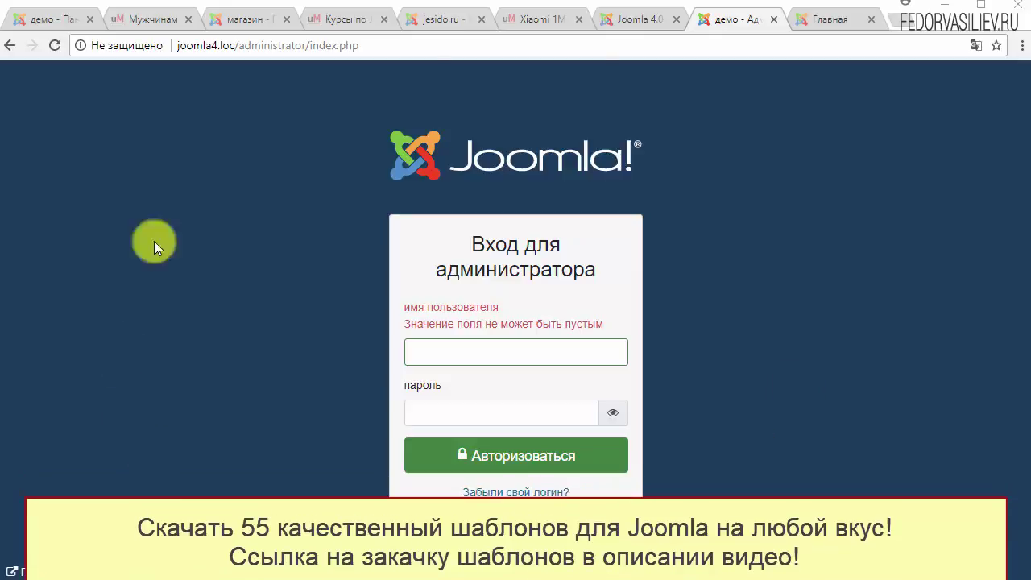
Return to the Главная tab showing the Cassiopeia front page.
left_click(473, 381)
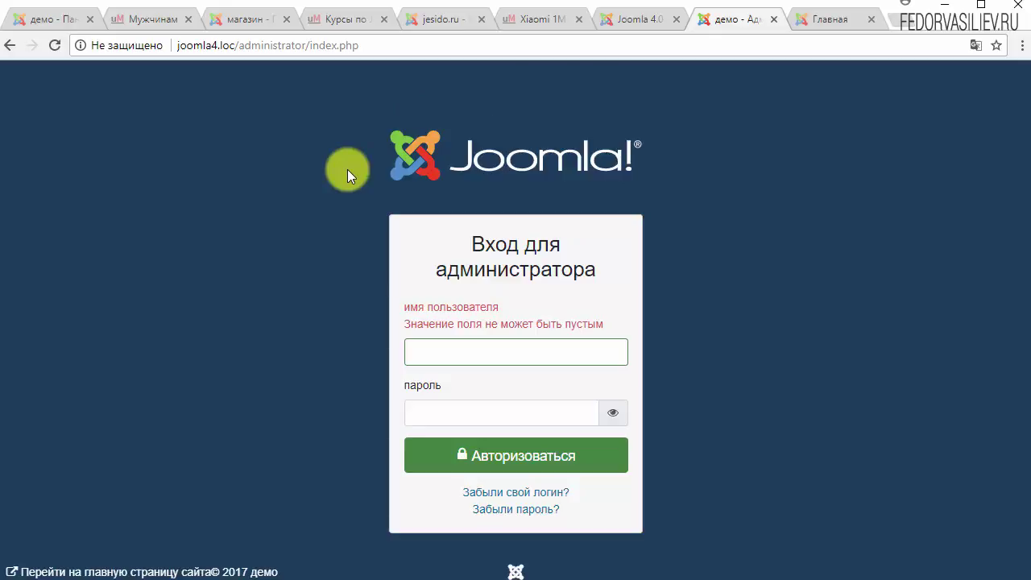
key("ctrl+Tab")
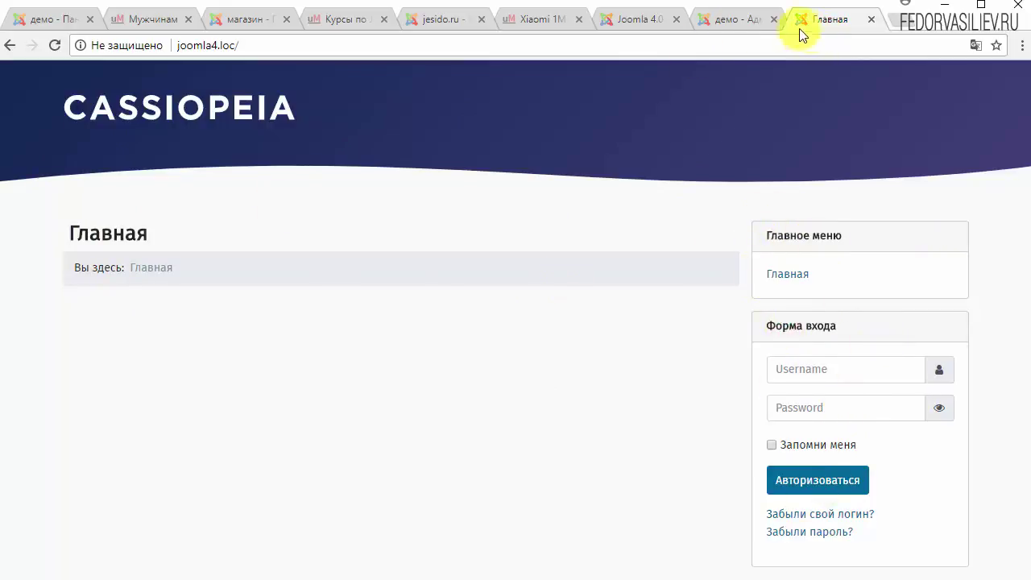
Log in to the administrator panel with the saved username and the account password.
left_click(731, 19)
left_click(462, 357)
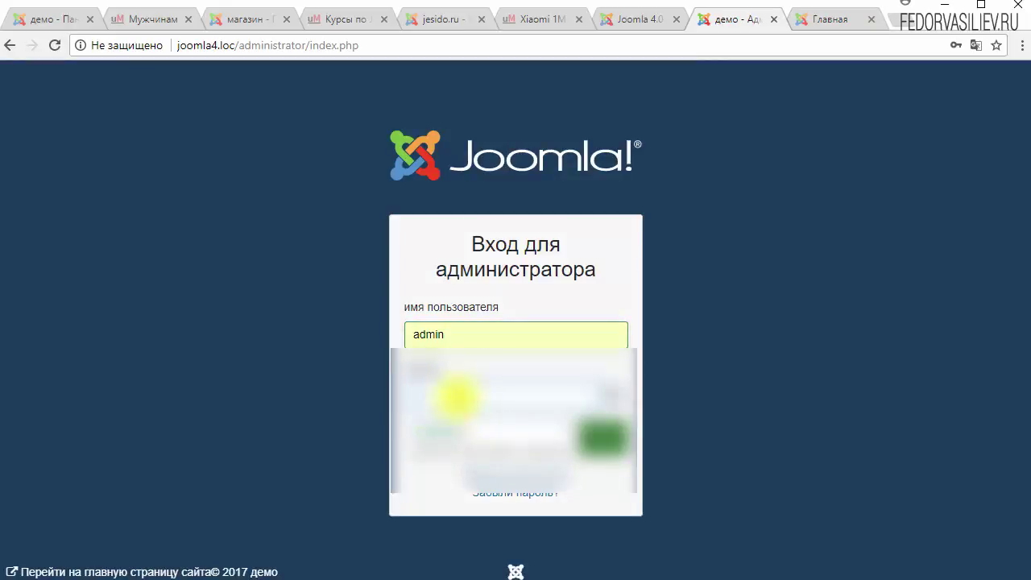
type("admin")
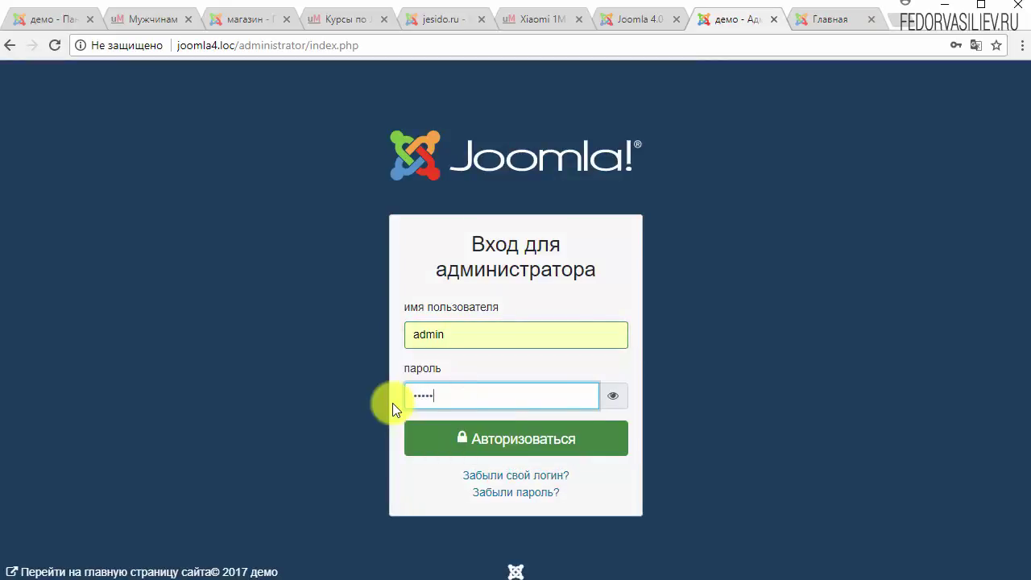
type("1")
left_click(490, 438)
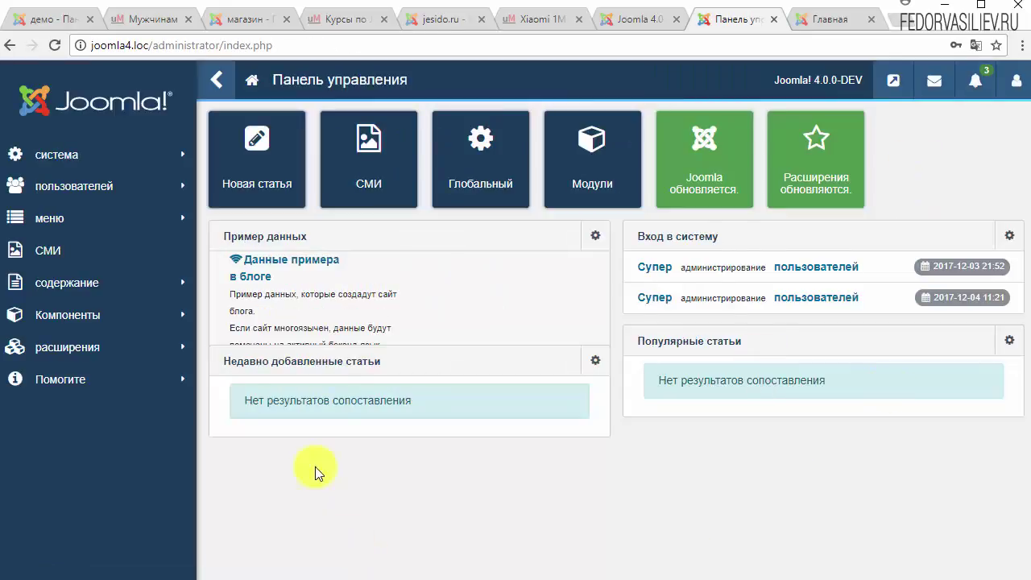
left_click(492, 233)
left_click(482, 367)
Review the control panel's notification messages, glance at the front page, then close the messages.
left_click(964, 88)
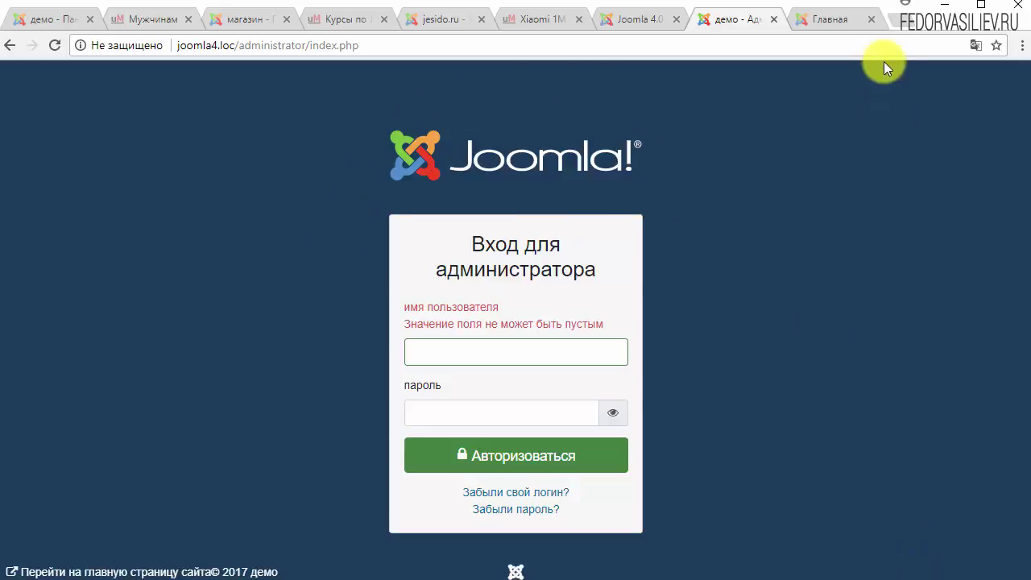
left_click(830, 19)
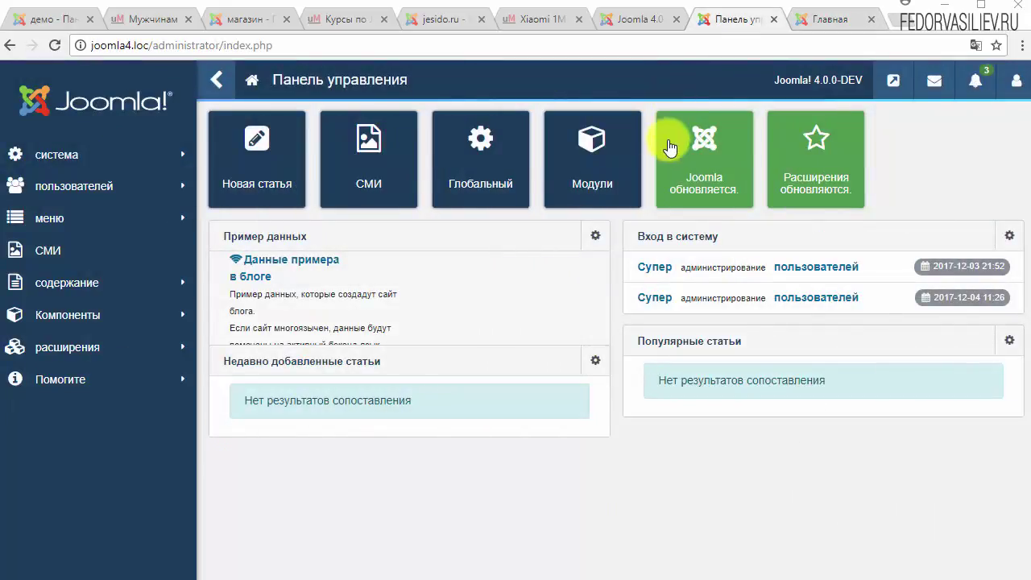
left_click(973, 84)
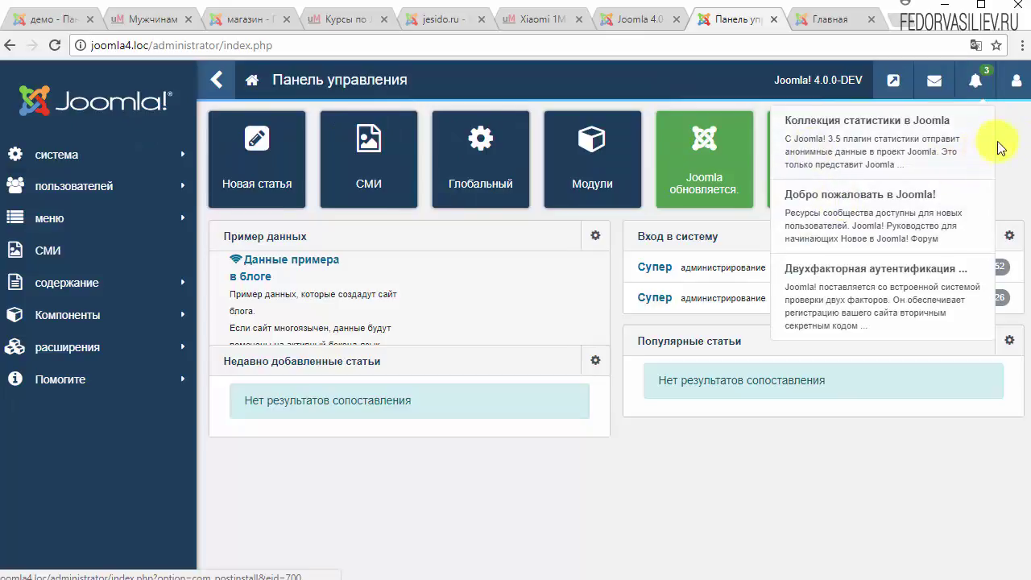
left_click(216, 79)
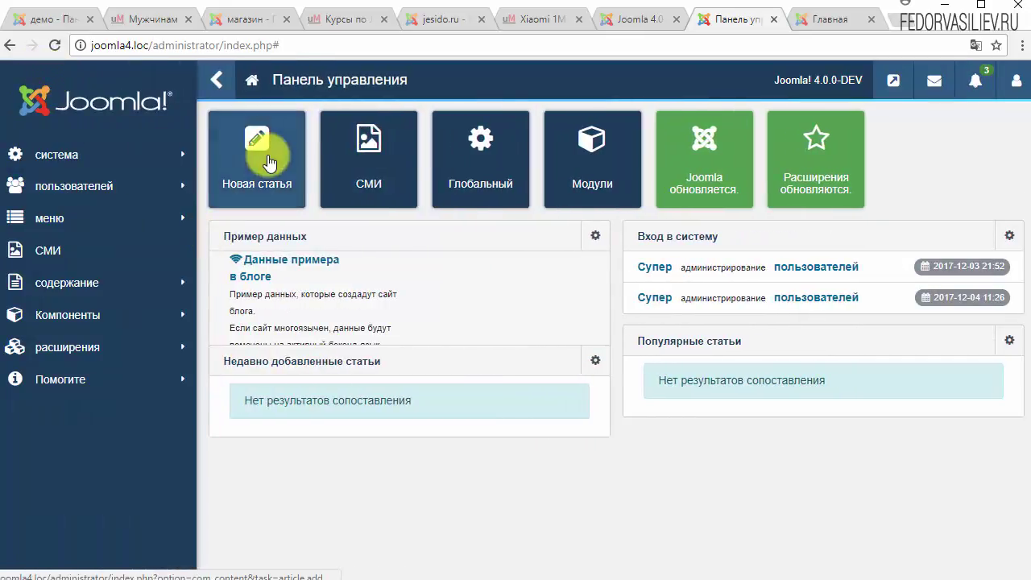
Open the Media manager and rename 3535.jpg by adding 'aa' to its name.
left_click(371, 161)
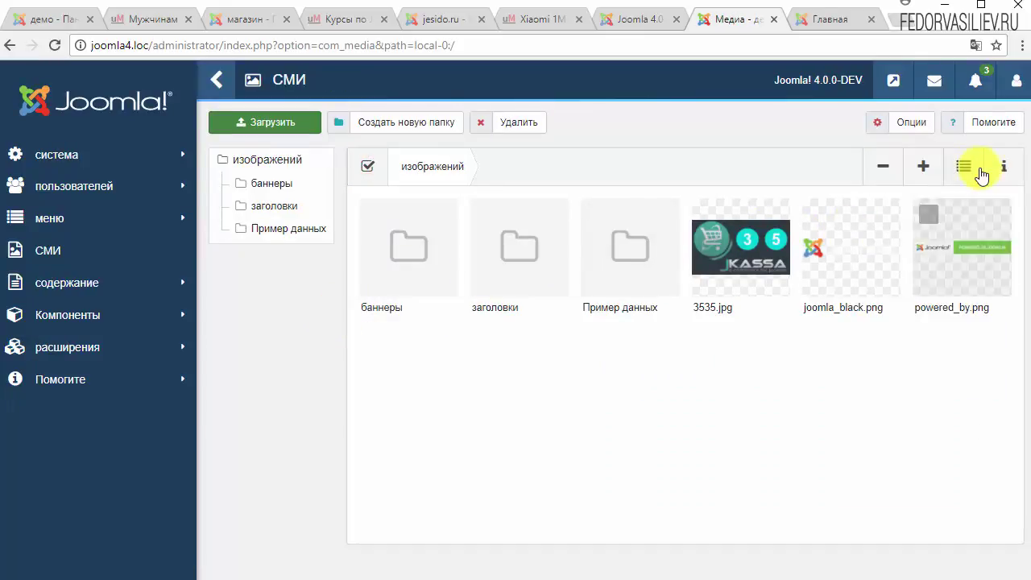
mouse_move(539, 221)
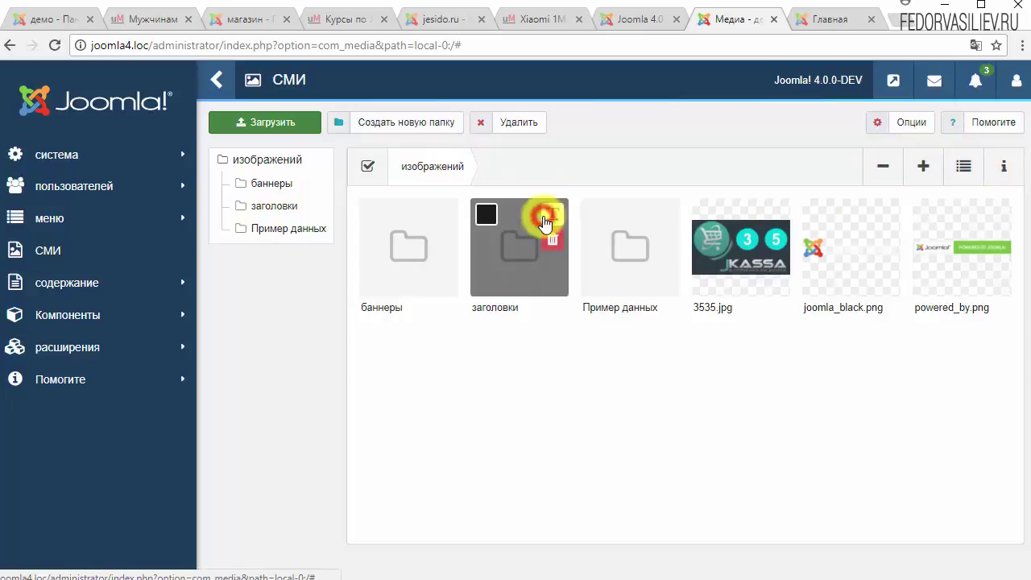
left_click(651, 380)
left_click(776, 216)
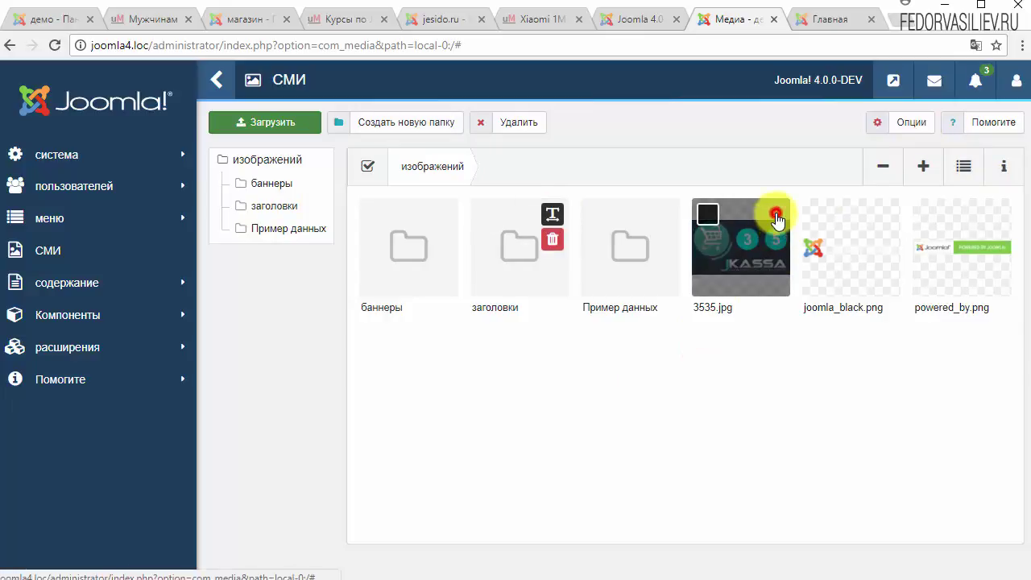
left_click(776, 240)
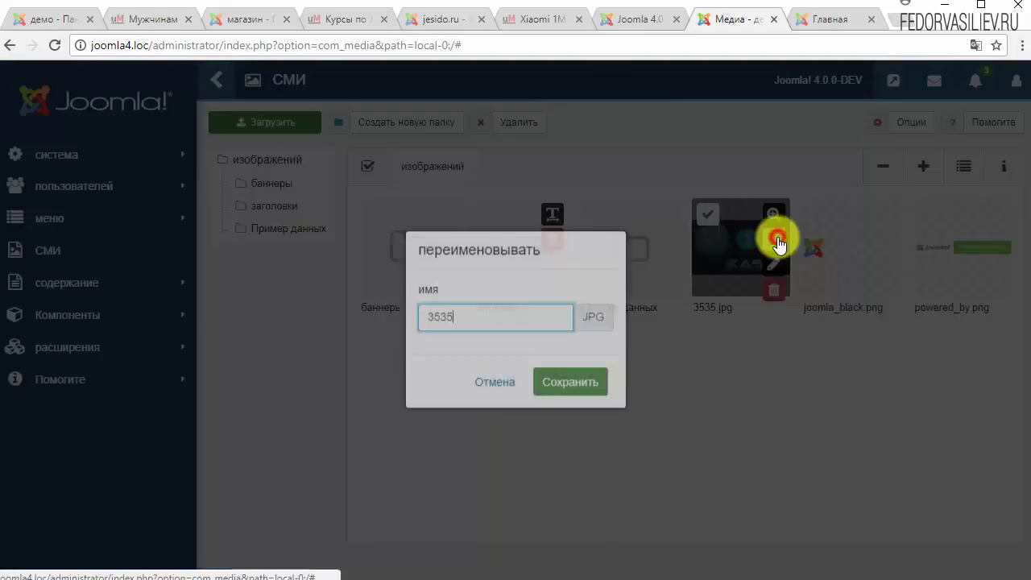
left_click(486, 316)
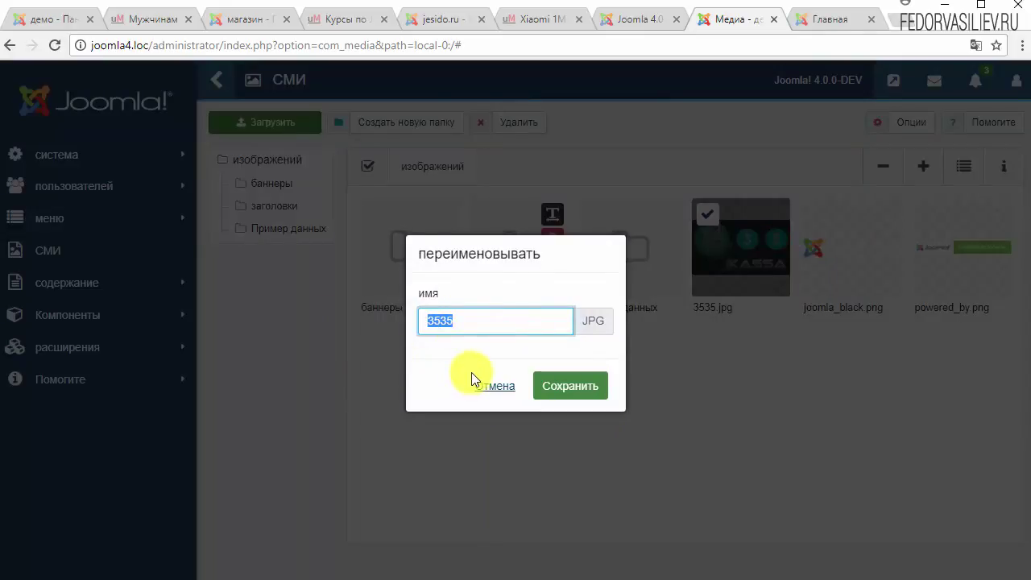
type("aaaa")
left_click(548, 386)
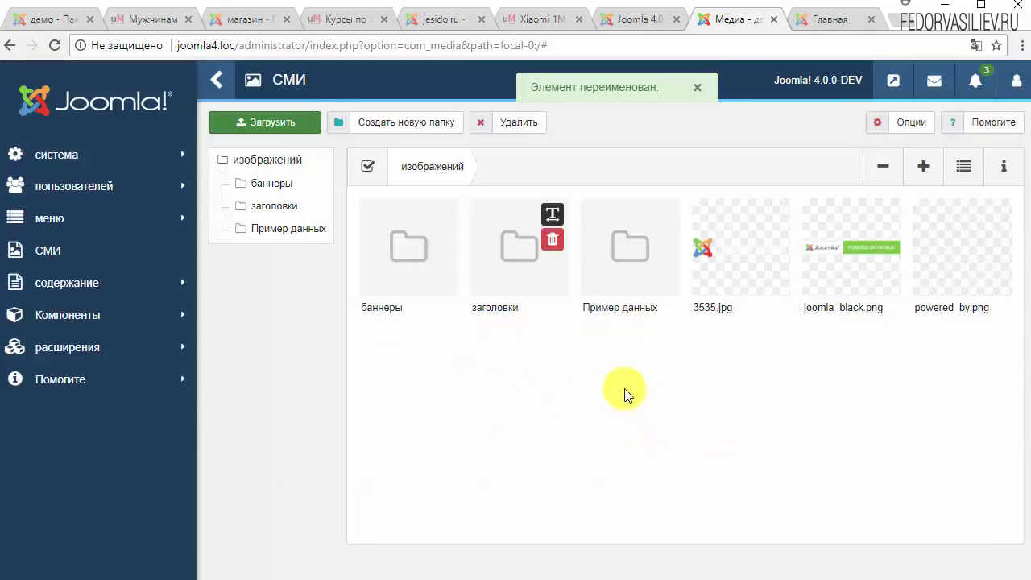
Confirm a rename of the joomla_black image and preview 3535.jpg at full size.
left_click(776, 242)
left_click(525, 324)
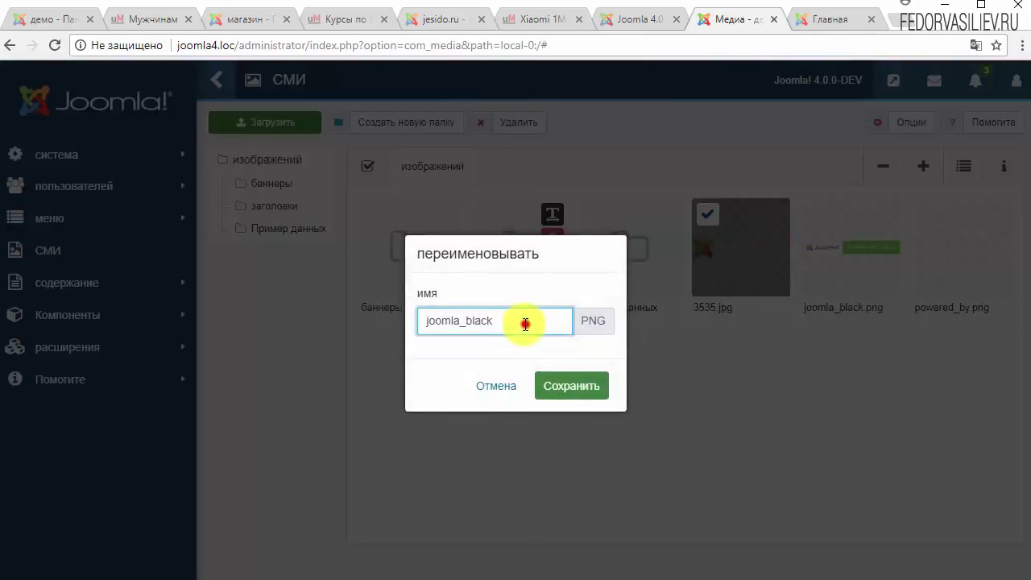
left_click(544, 389)
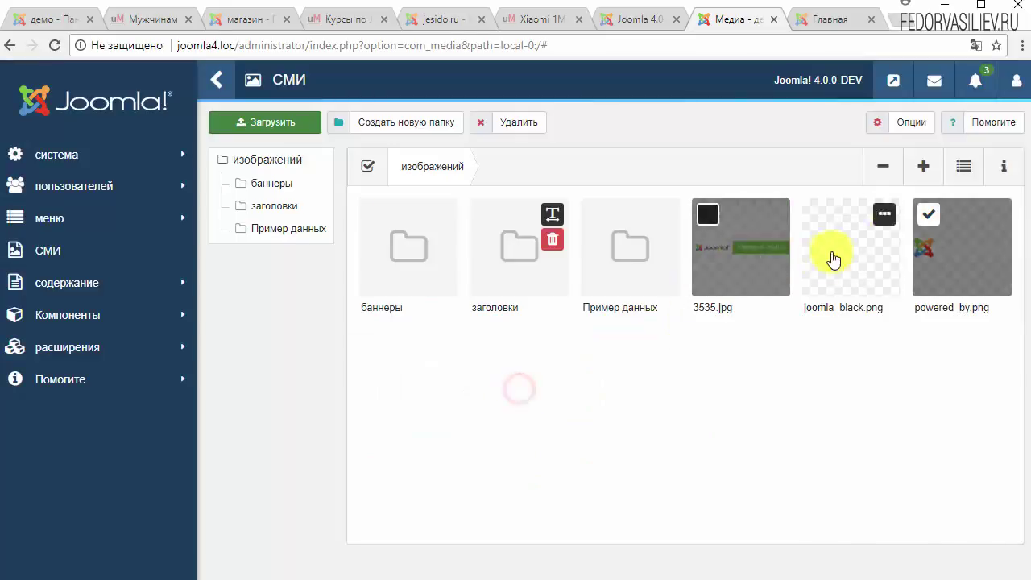
left_click(719, 245)
left_click(765, 214)
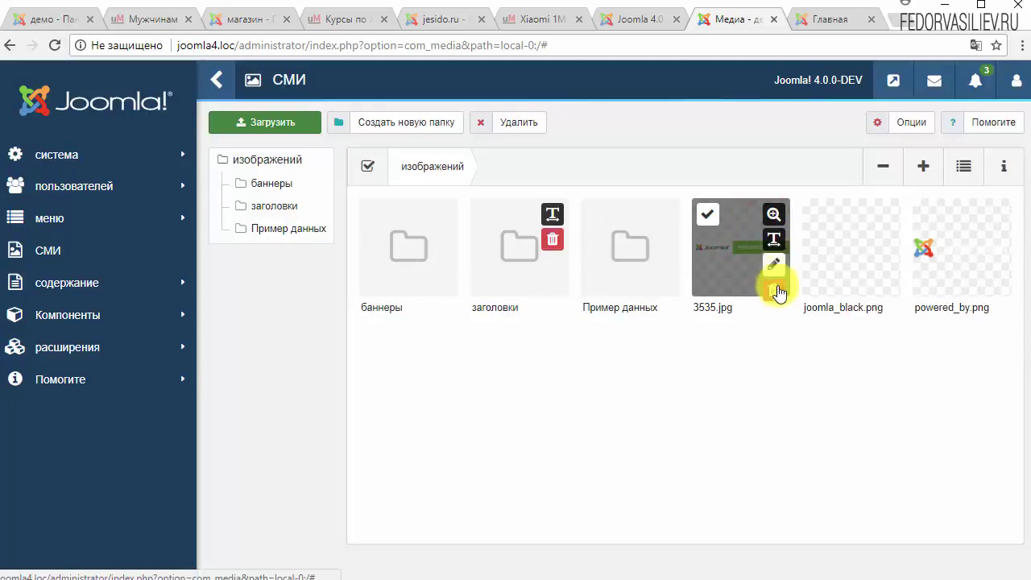
left_click(773, 219)
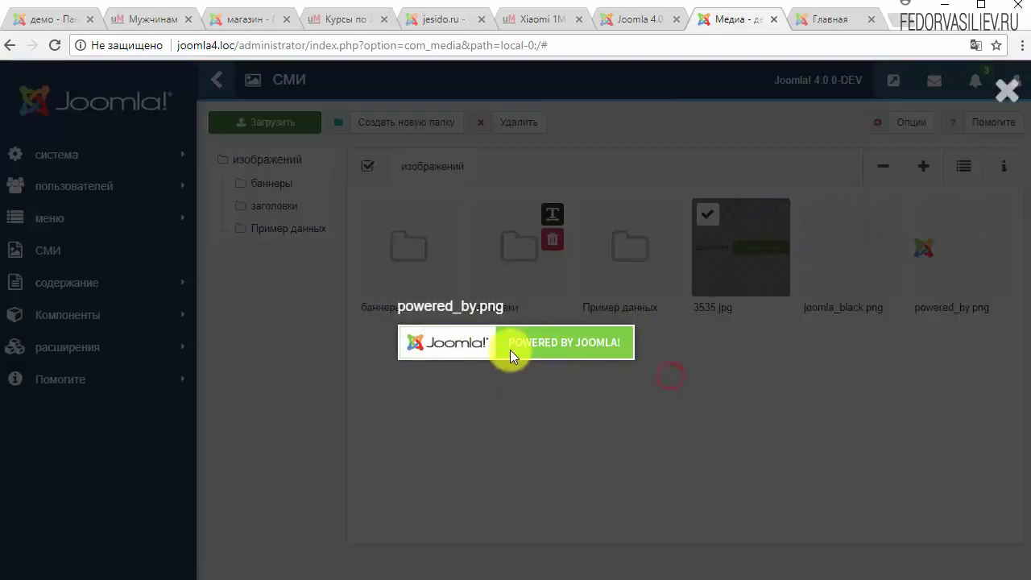
left_click(1007, 91)
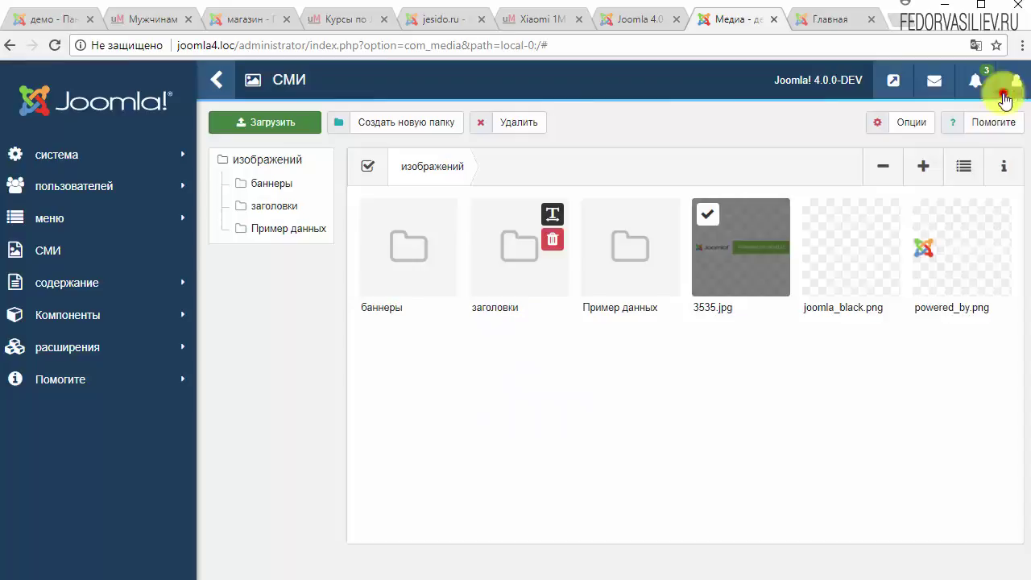
left_click(767, 213)
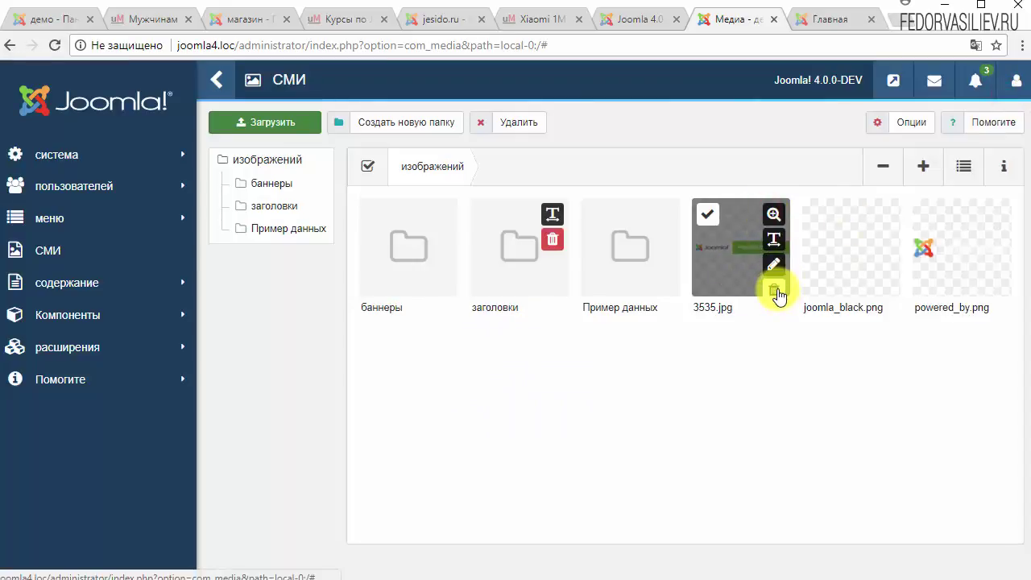
Enlarge and shrink the thumbnails back to six per row, and try the list view.
left_click(919, 170)
left_click(917, 168)
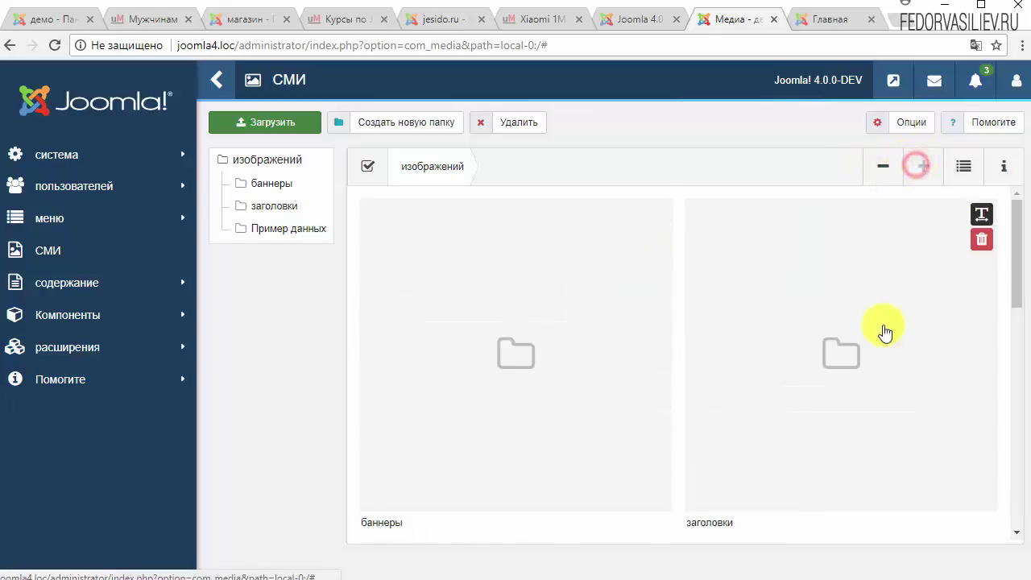
scroll(883, 330, "down", 3)
scroll(866, 282, "up", 3)
left_click(883, 166)
left_click(885, 167)
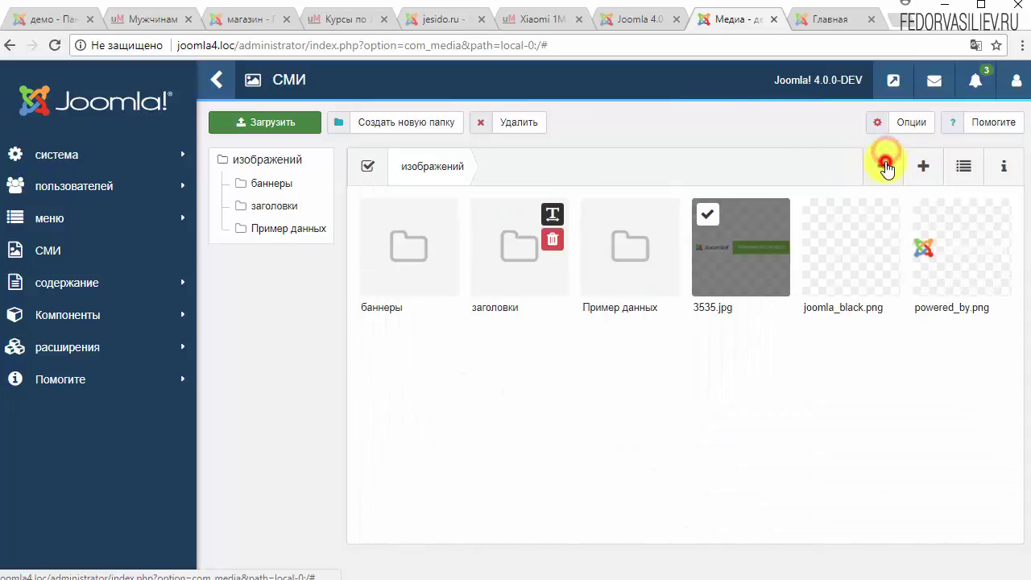
left_click(955, 169)
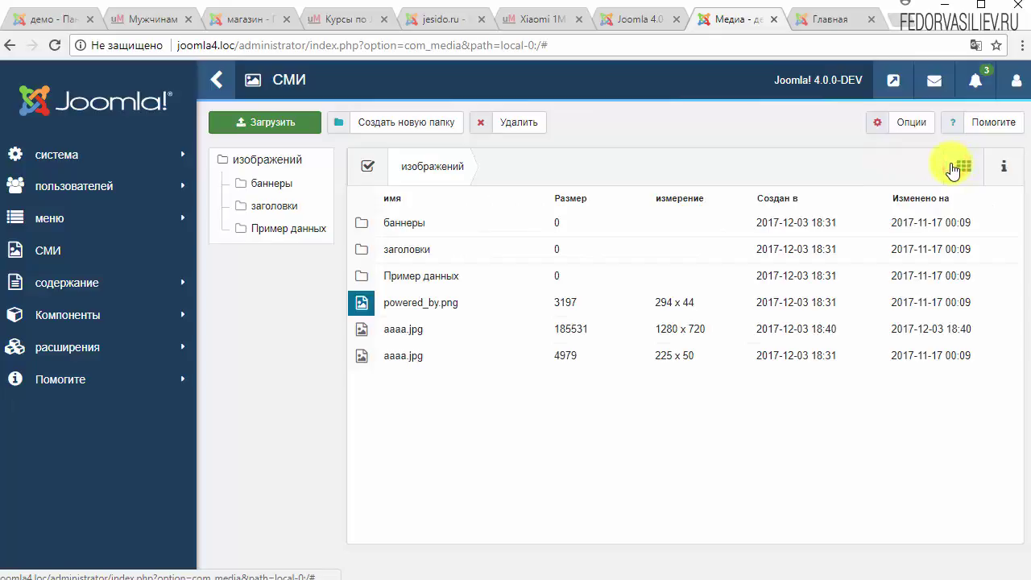
left_click(965, 172)
View file details for powered_by.png and the second aaaa.jpg, then close the details panel.
left_click(985, 171)
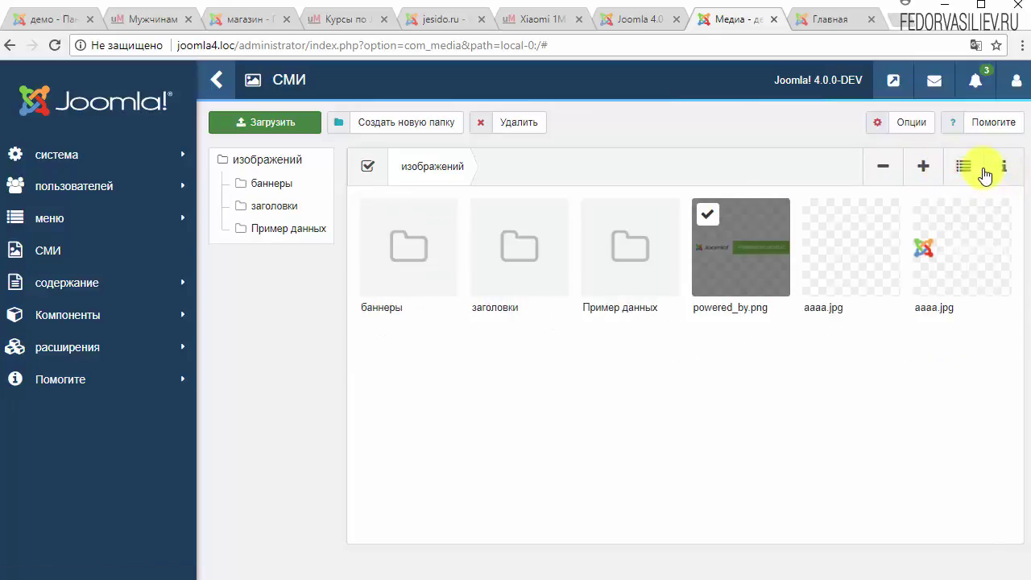
left_click(1005, 166)
left_click(1004, 165)
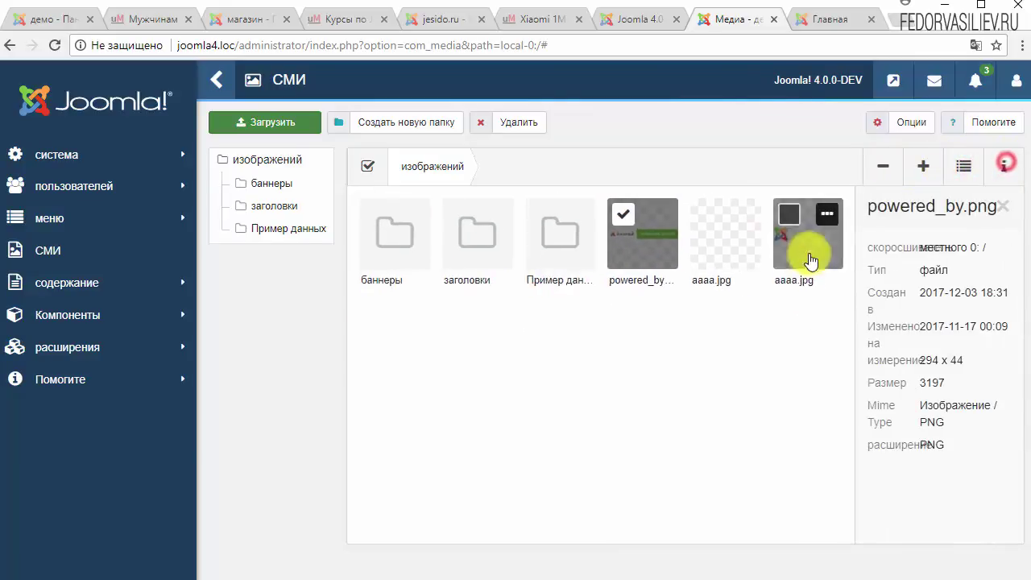
left_click(810, 252)
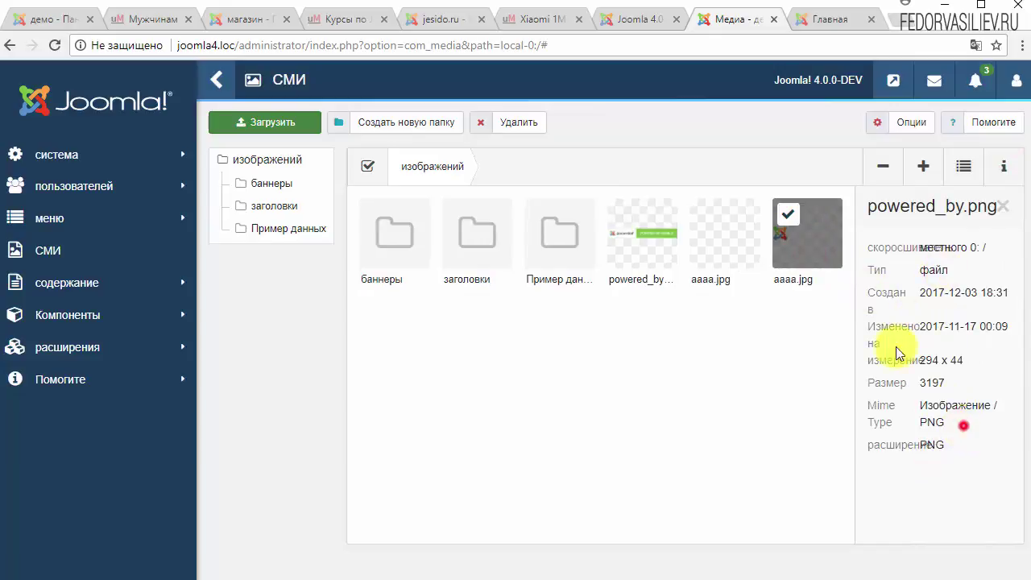
left_click_drag(878, 331, 960, 421)
left_click(943, 415)
left_click(1000, 168)
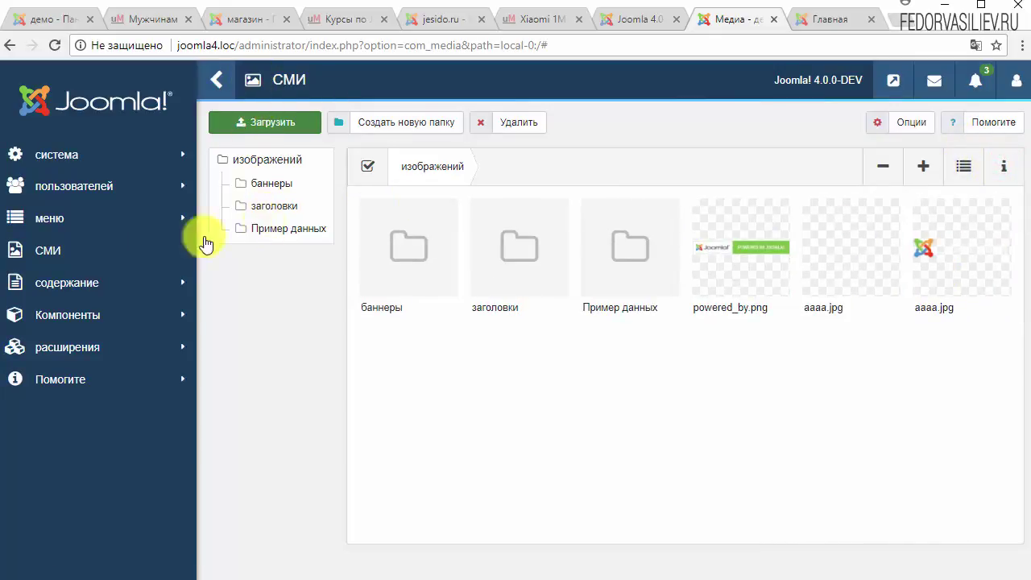
left_click(71, 155)
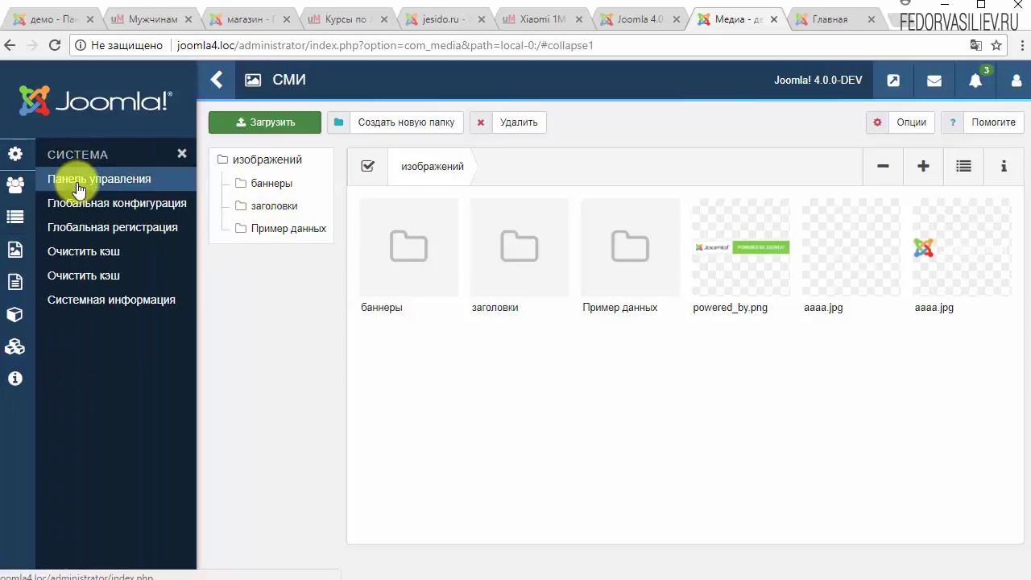
Open Global Configuration and toggle SEF URLs and URL rewriting, leaving both as before.
left_click(71, 207)
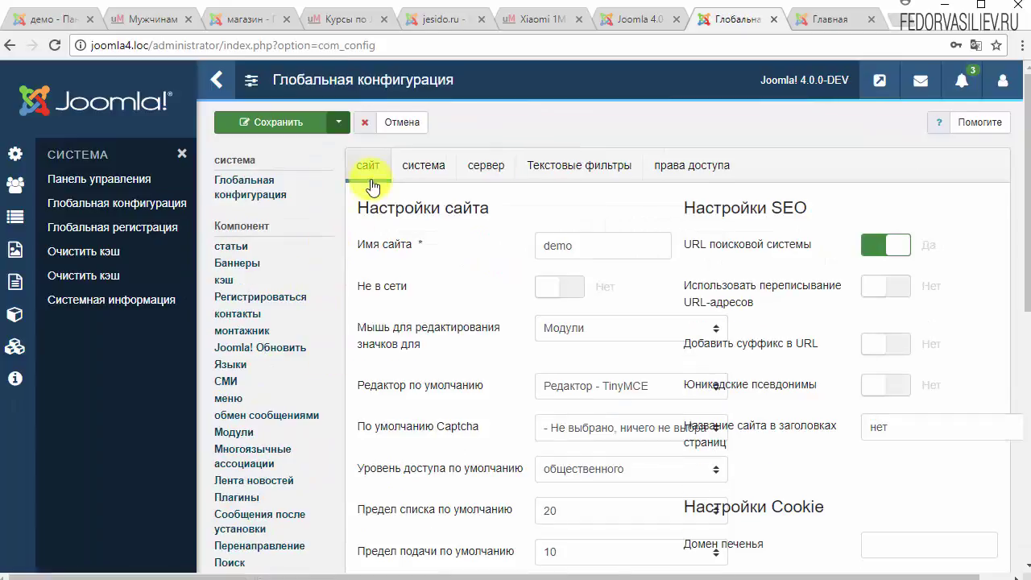
left_click(877, 246)
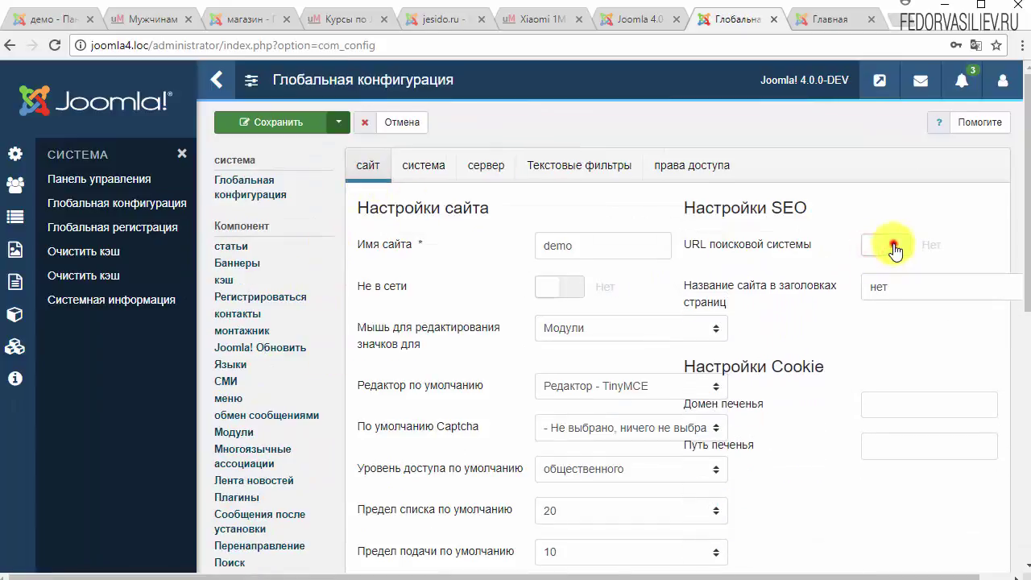
left_click(875, 246)
left_click(875, 288)
left_click(877, 288)
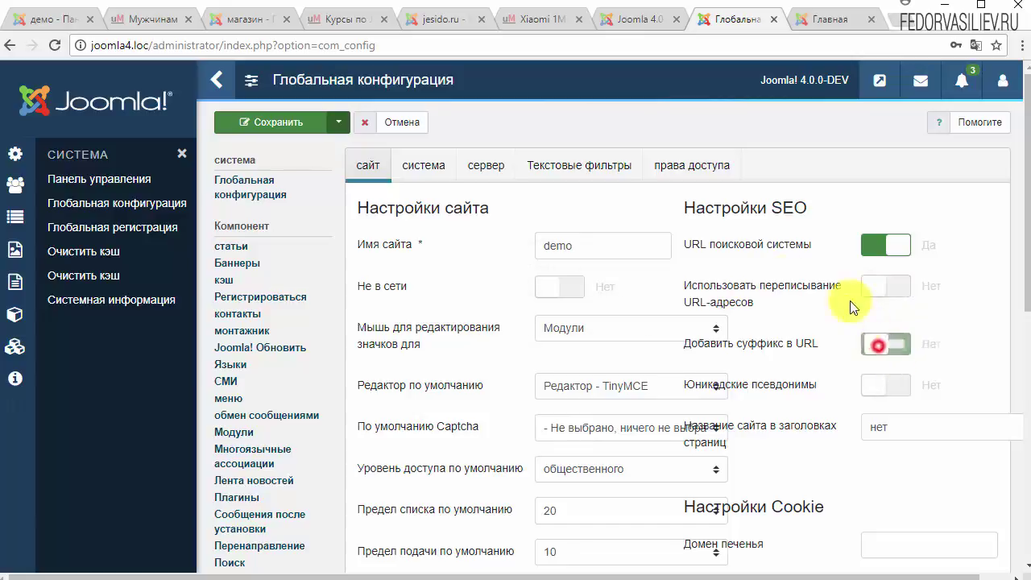
scroll(483, 241, "down", 2)
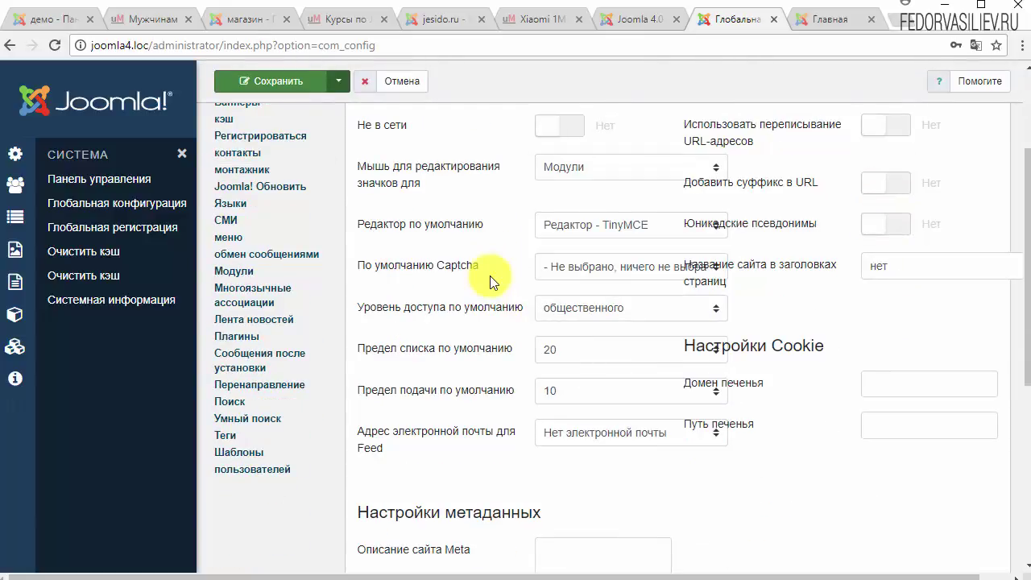
scroll(490, 275, "up", 1)
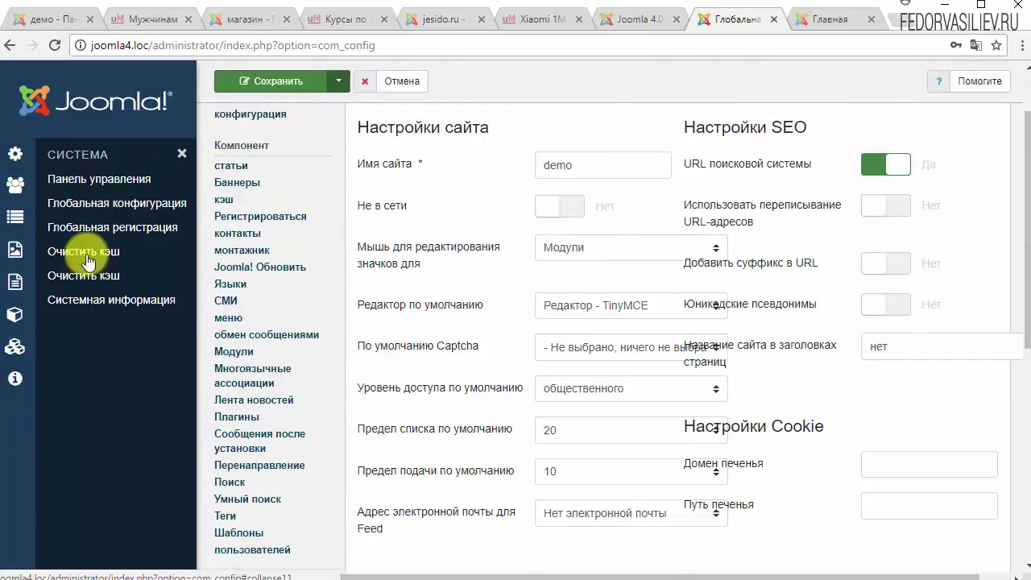
scroll(76, 211, "up", 1)
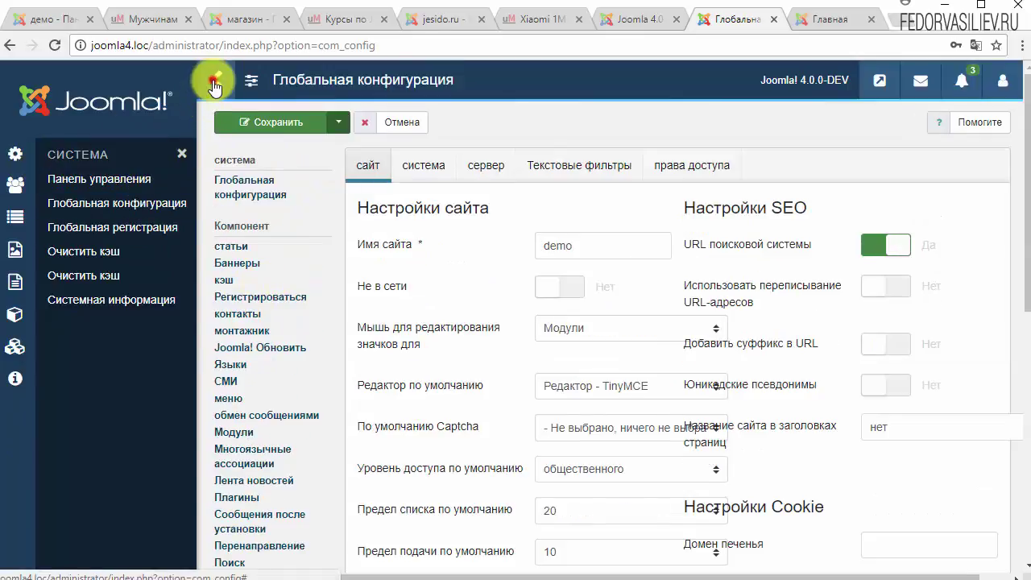
left_click(213, 82)
scroll(501, 343, "down", 6)
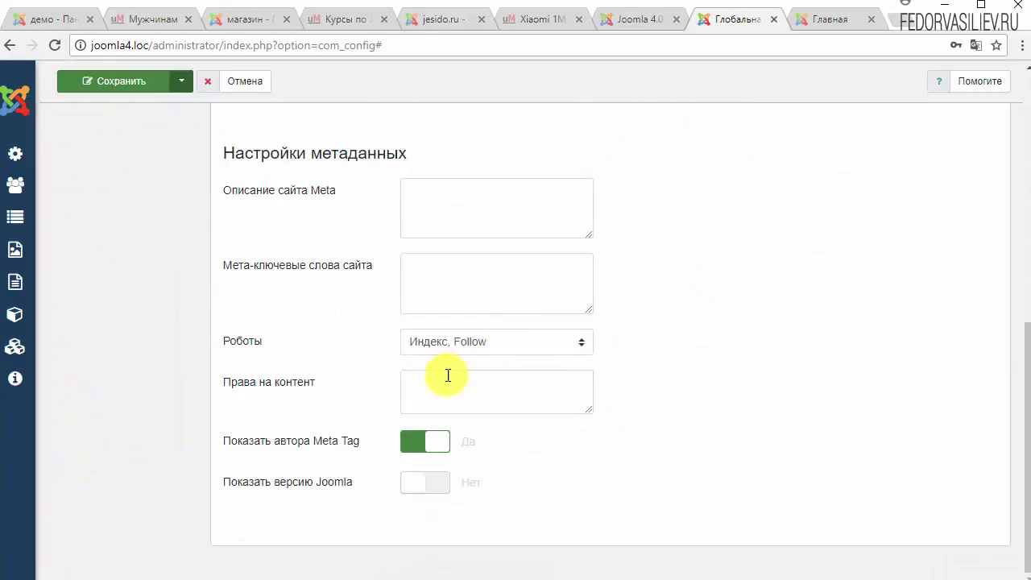
scroll(448, 376, "up", 6)
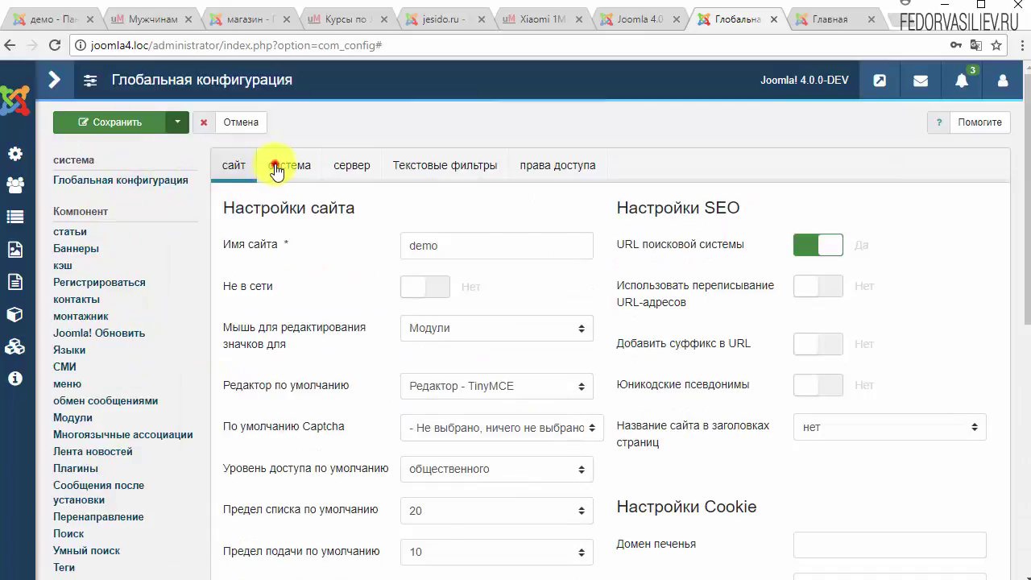
Check the System tab's cache time and session lifetime (15), then the Server and Text Filters tabs, then cancel.
left_click(276, 169)
scroll(330, 238, "down", 4)
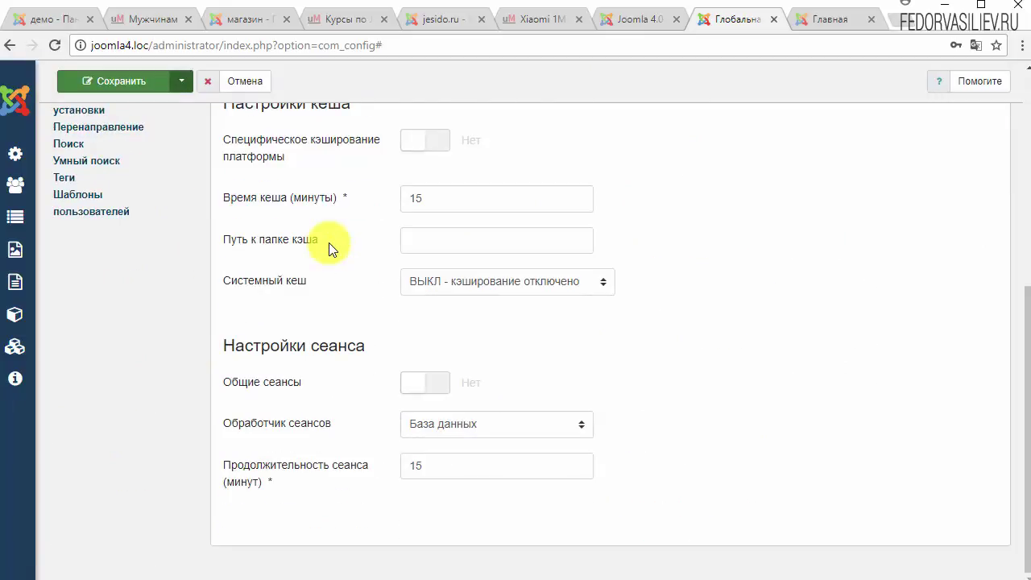
double_click(448, 196)
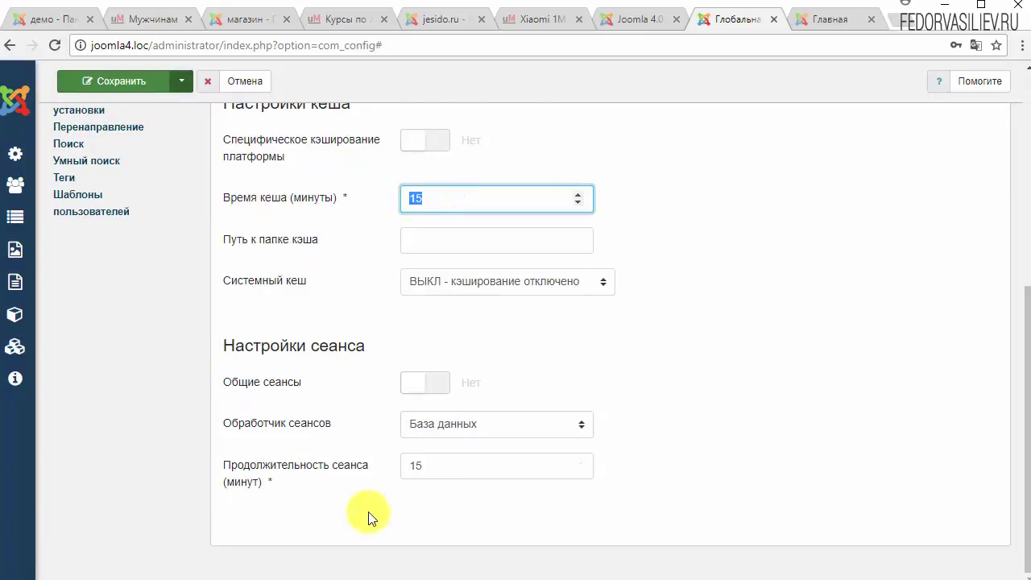
double_click(453, 468)
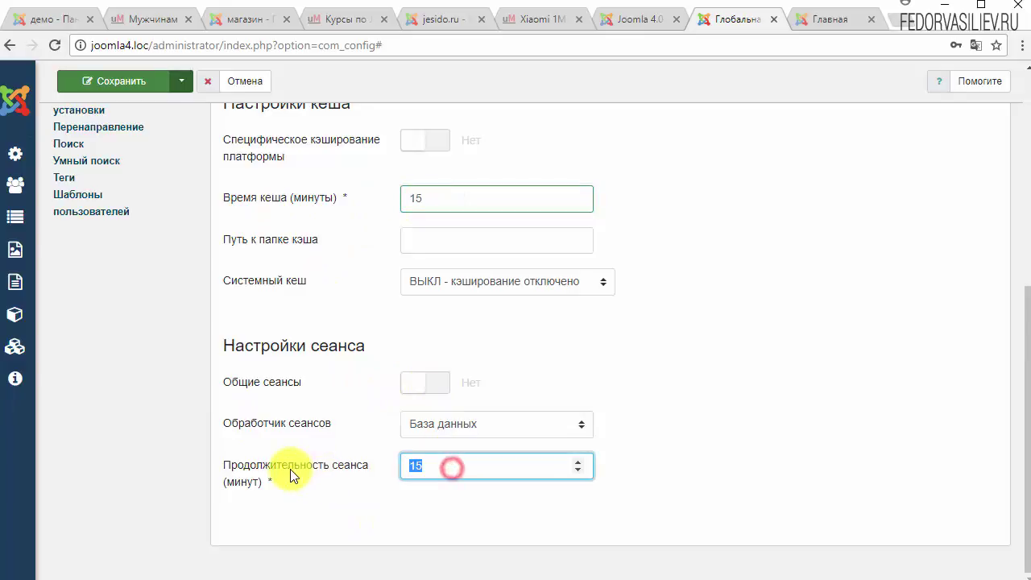
scroll(406, 479, "up", 5)
left_click(354, 169)
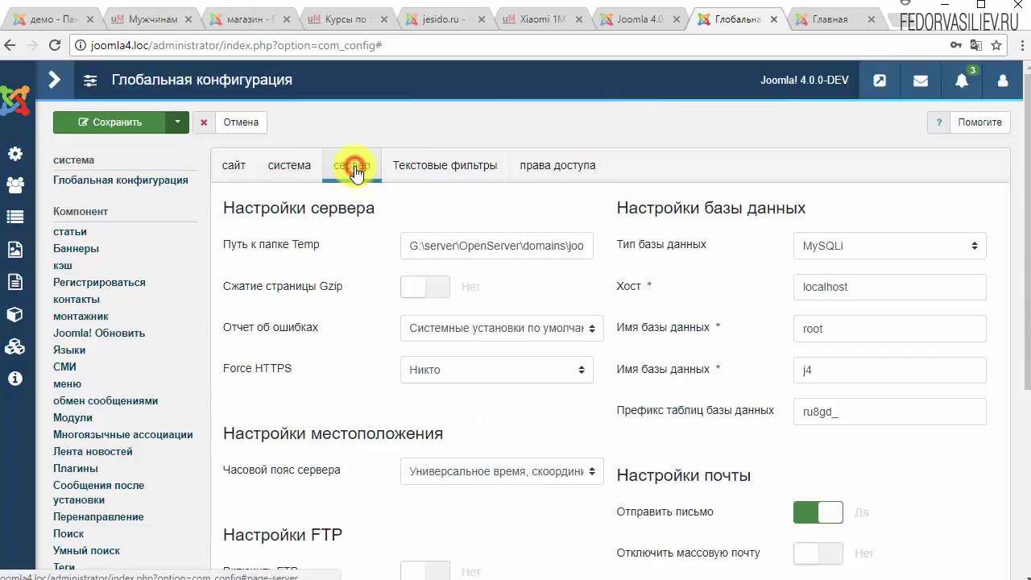
left_click(447, 166)
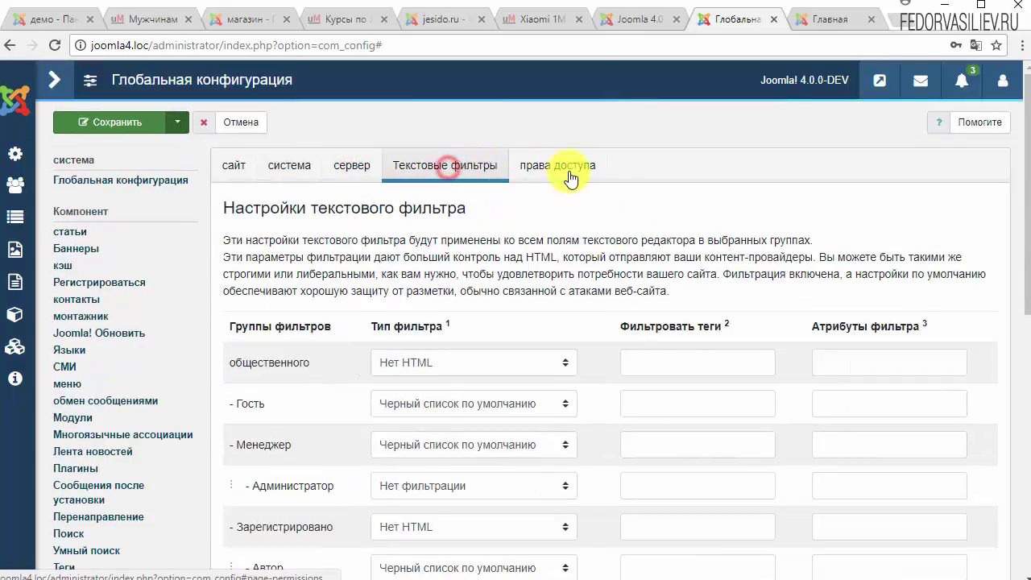
left_click(241, 122)
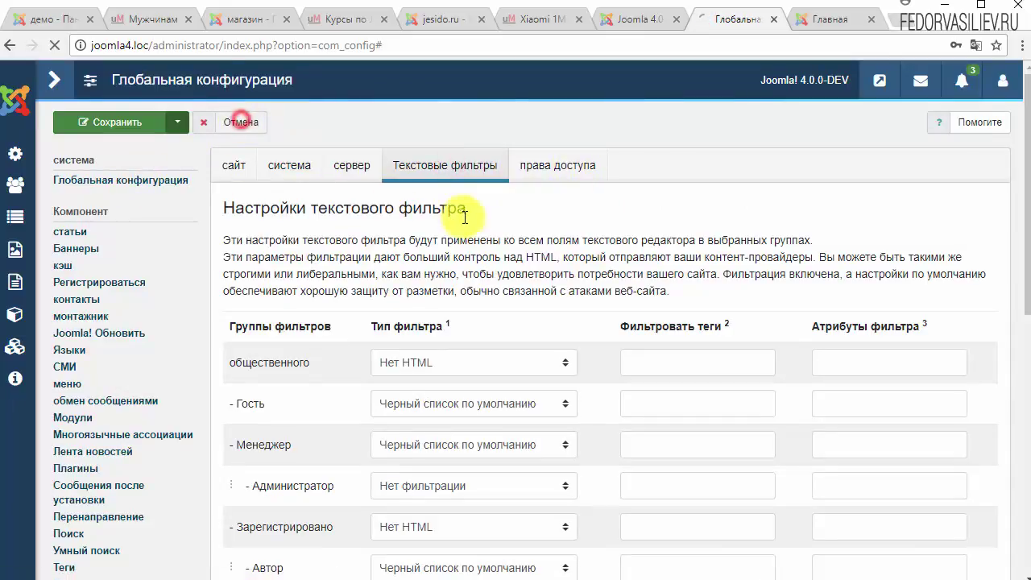
left_click(105, 165)
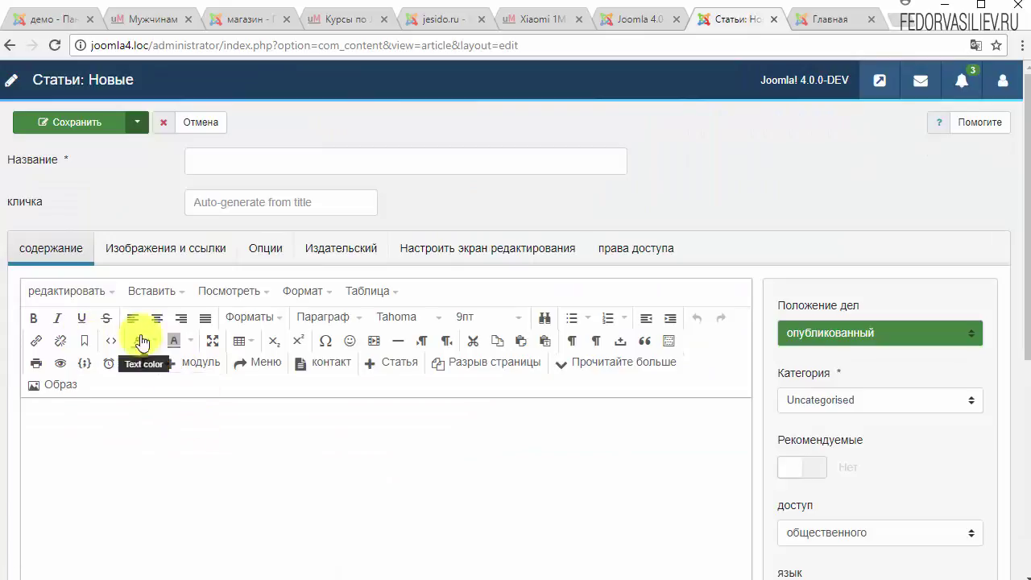
left_click(62, 389)
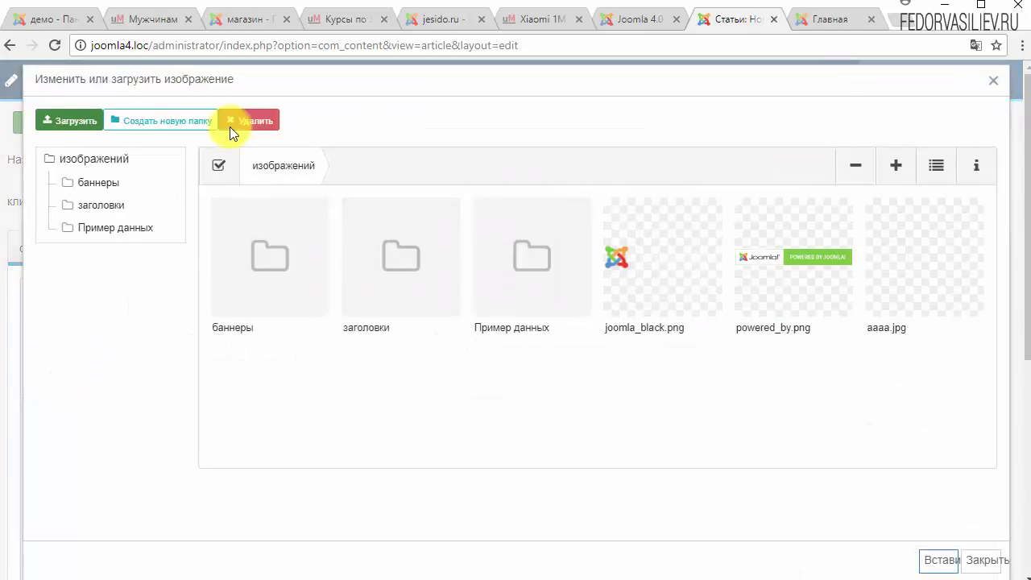
left_click(994, 79)
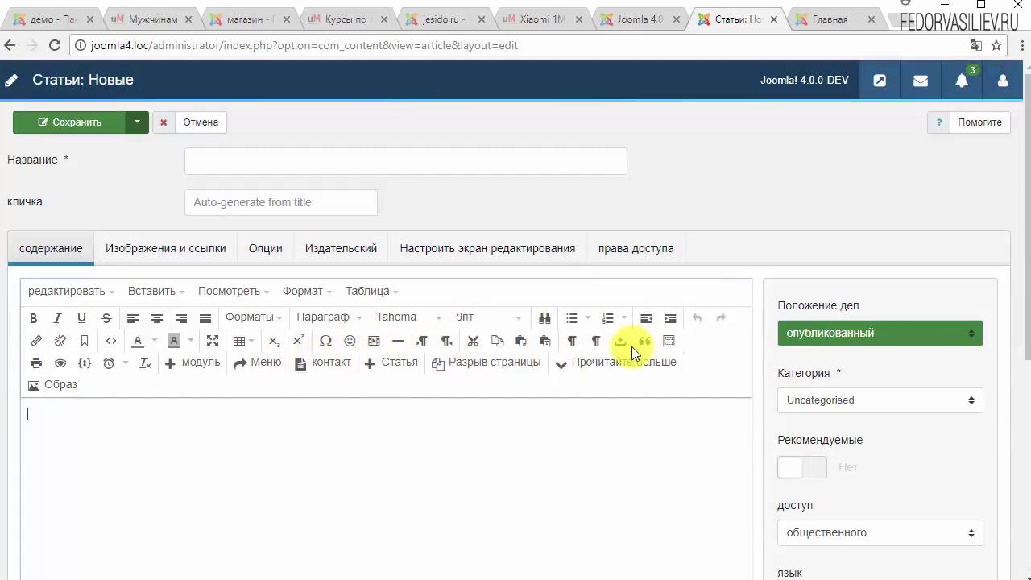
scroll(565, 348, "down", 3)
scroll(564, 348, "down", 2)
scroll(550, 342, "up", 4)
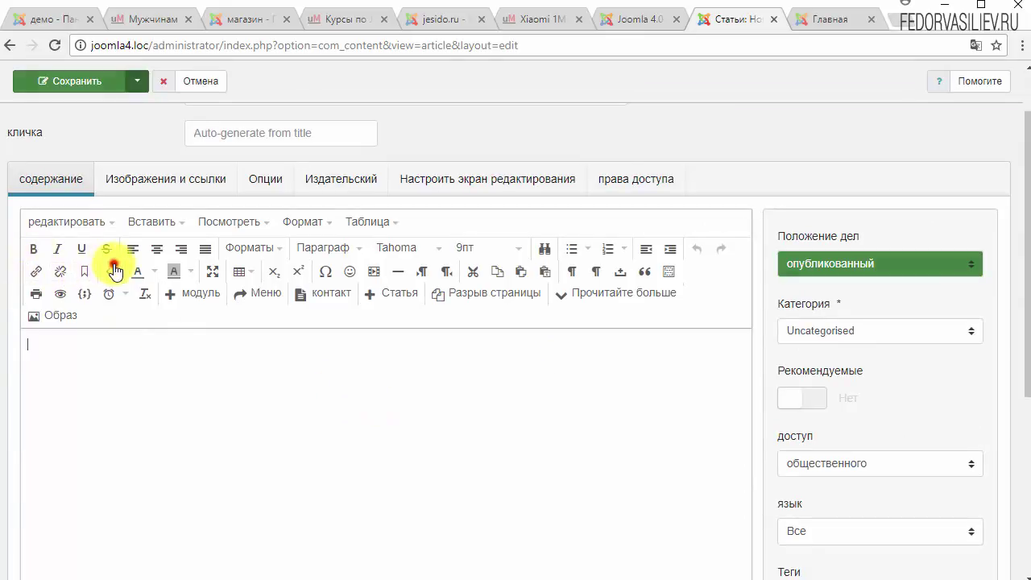
left_click(111, 271)
left_click(757, 107)
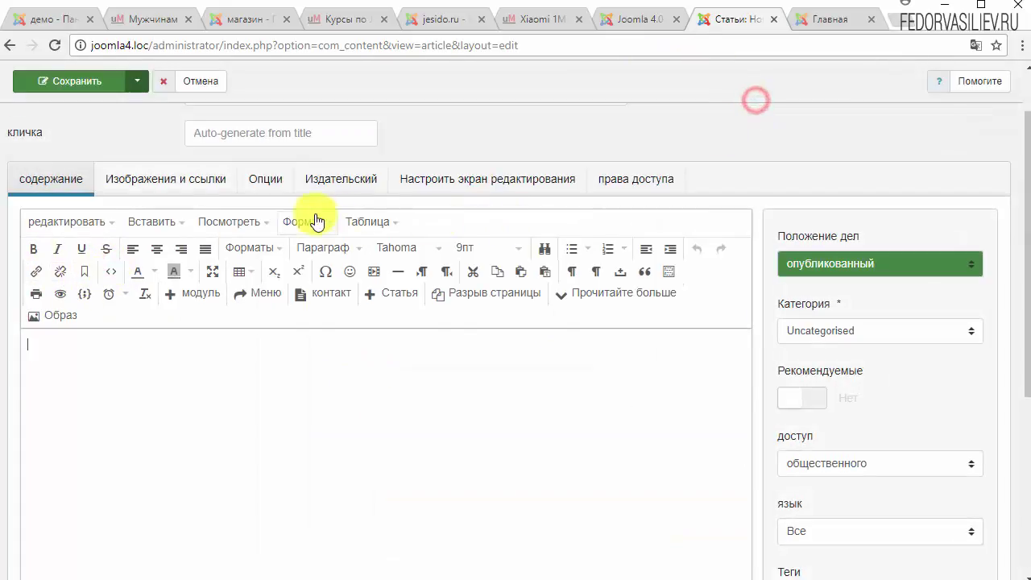
scroll(158, 239, "up", 1)
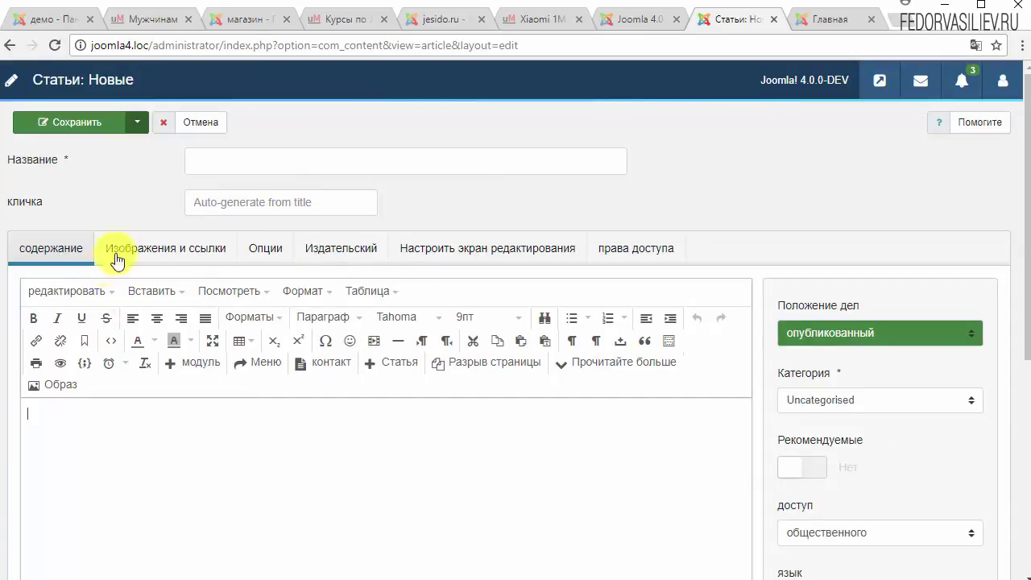
left_click(128, 249)
scroll(247, 402, "down", 2)
scroll(204, 353, "down", 3)
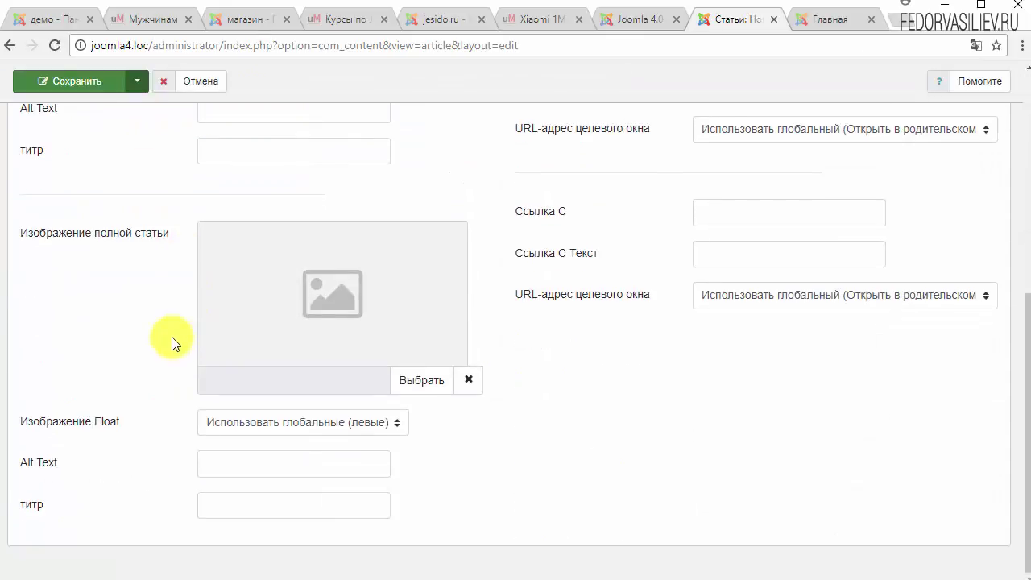
scroll(172, 341, "up", 5)
left_click(262, 250)
left_click(336, 242)
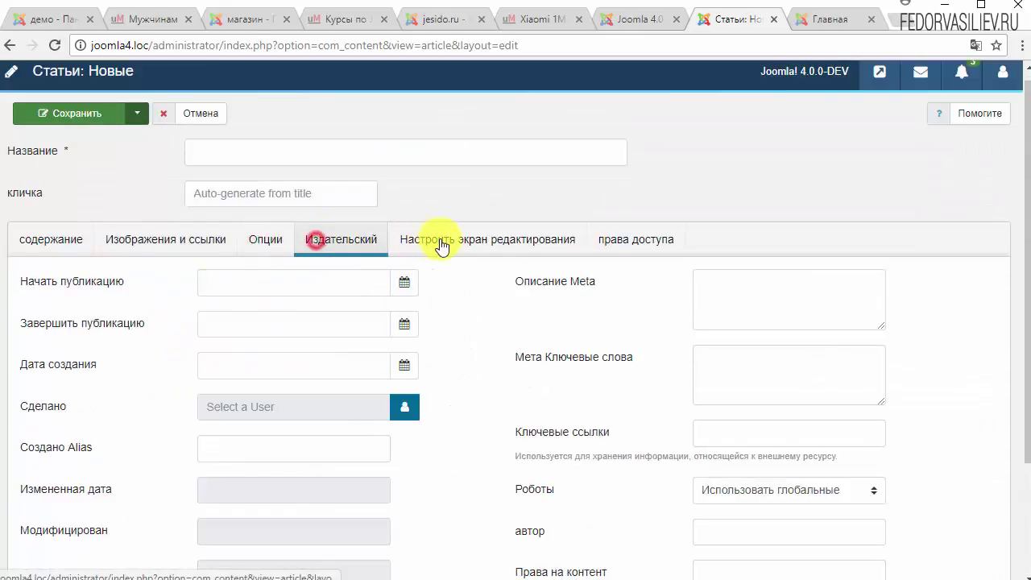
left_click(445, 239)
left_click(617, 243)
left_click(68, 258)
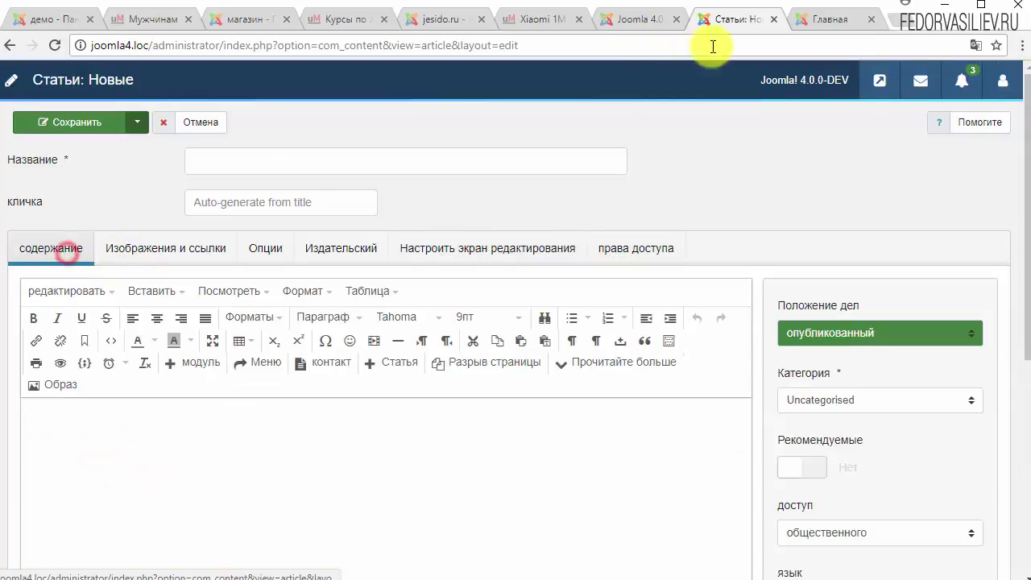
left_click(856, 24)
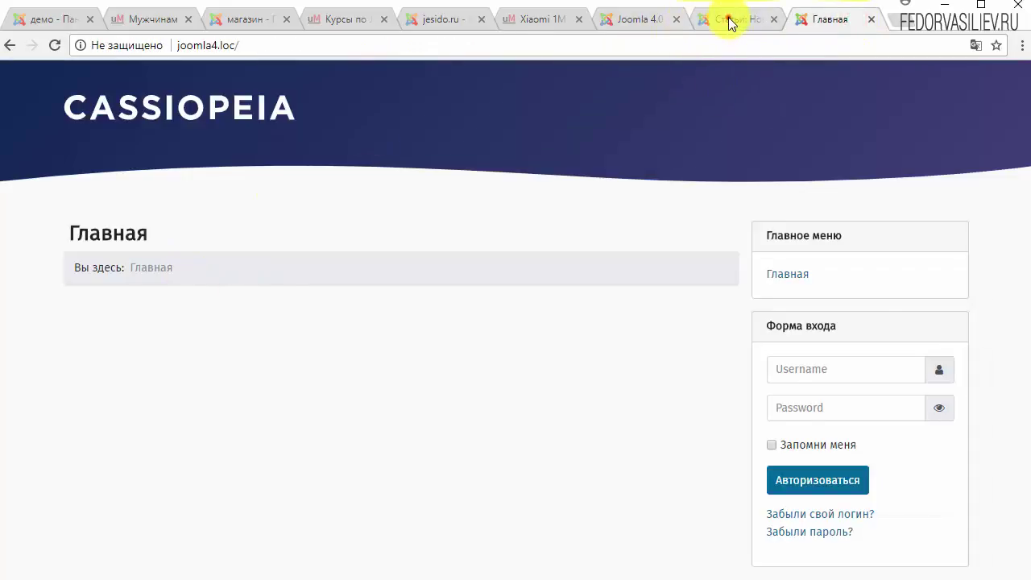
left_click(730, 23)
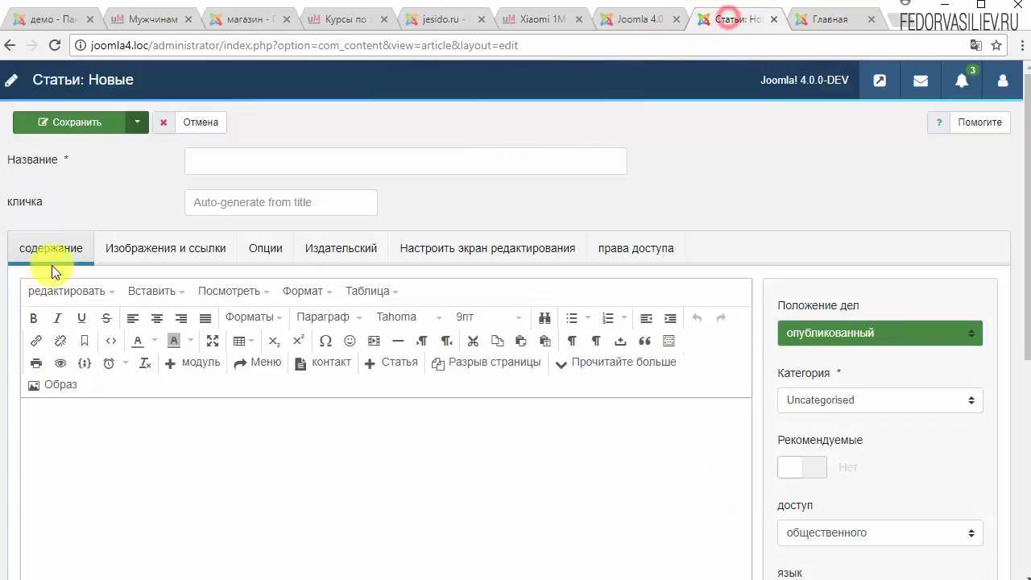
Title the article 'демо', then upload 2.jpg to images and insert it into the body.
left_click(236, 162)
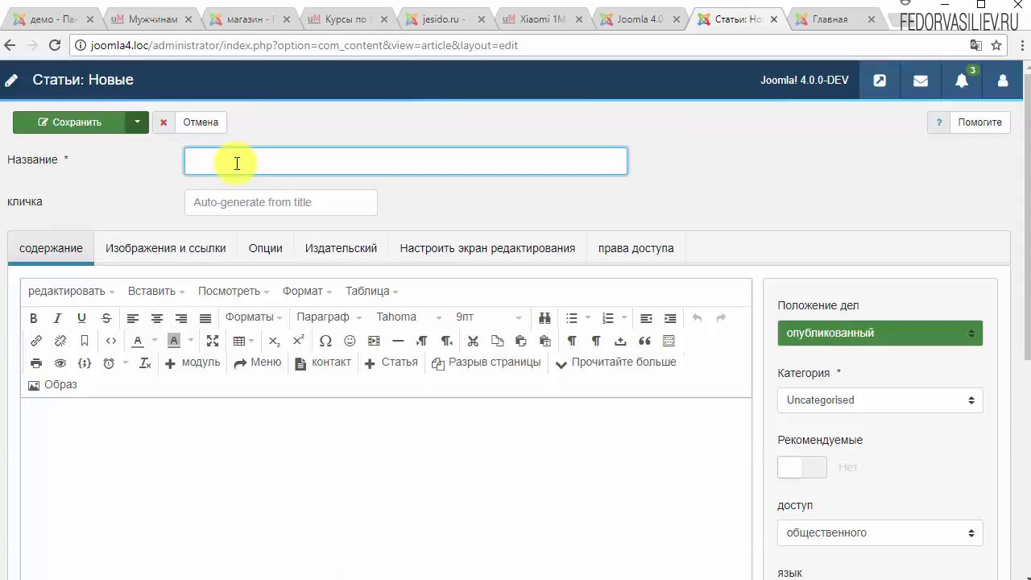
type("демо")
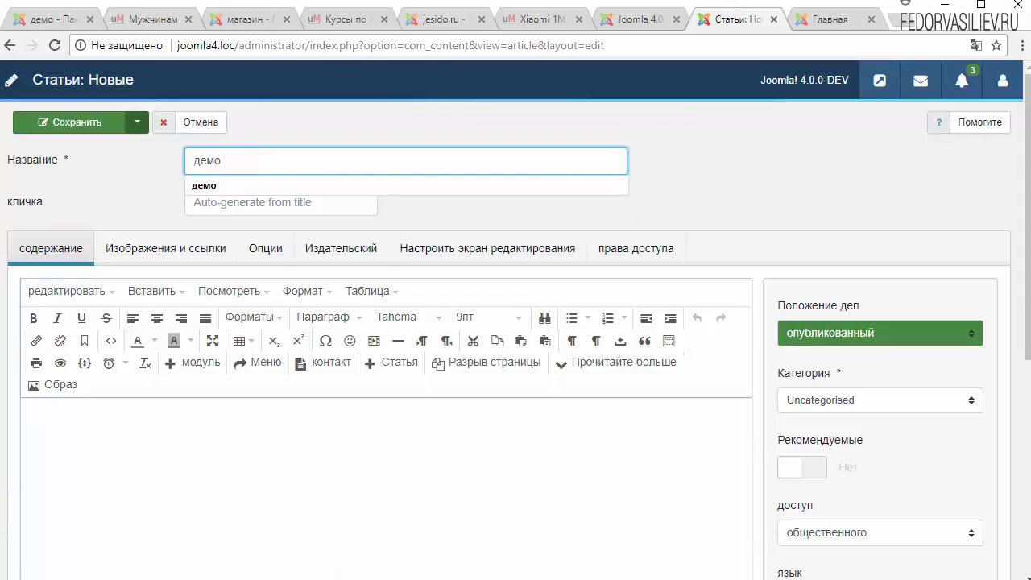
left_click(218, 460)
scroll(69, 333, "down", 3)
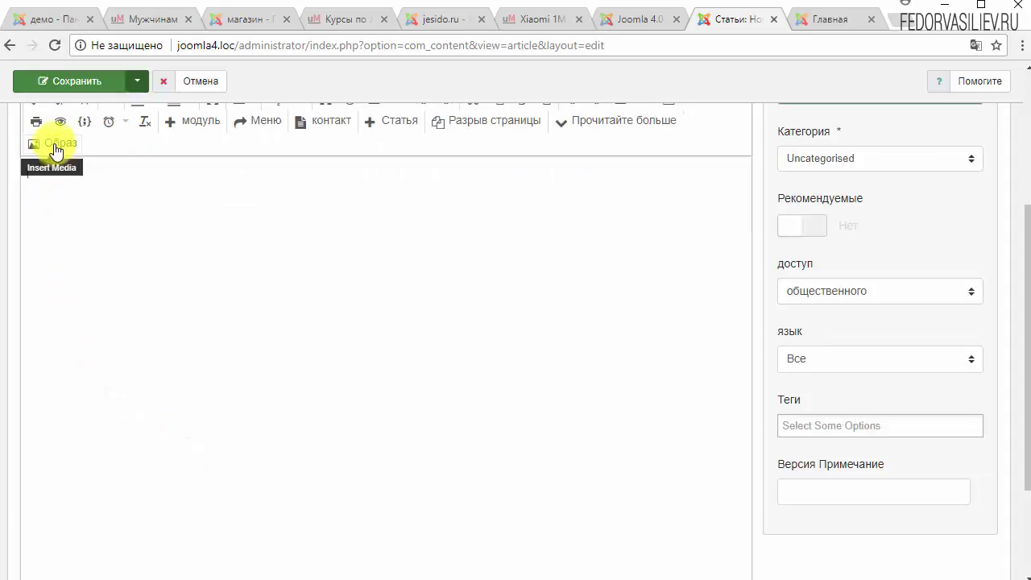
left_click(57, 149)
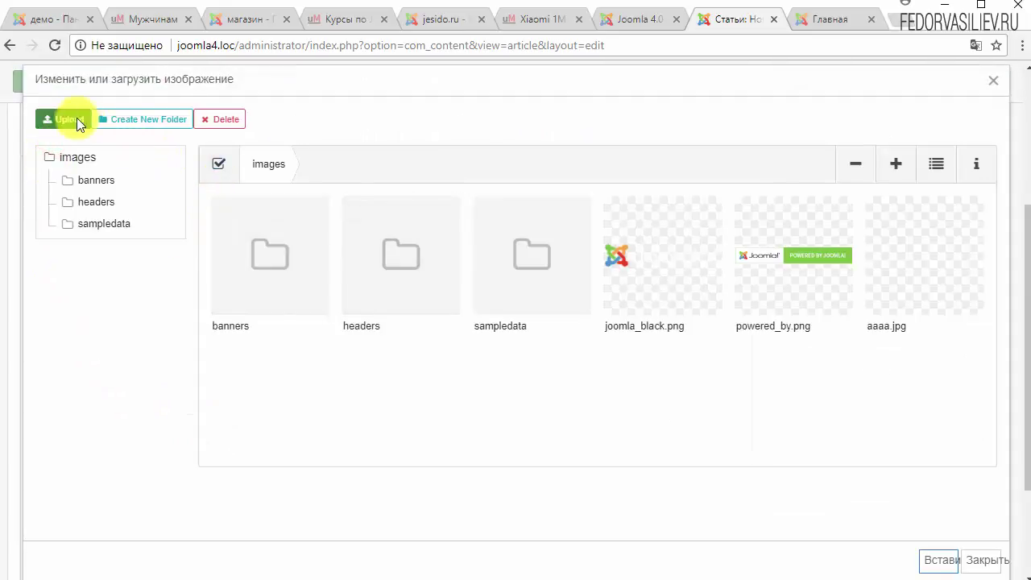
left_click(77, 117)
left_click(601, 385)
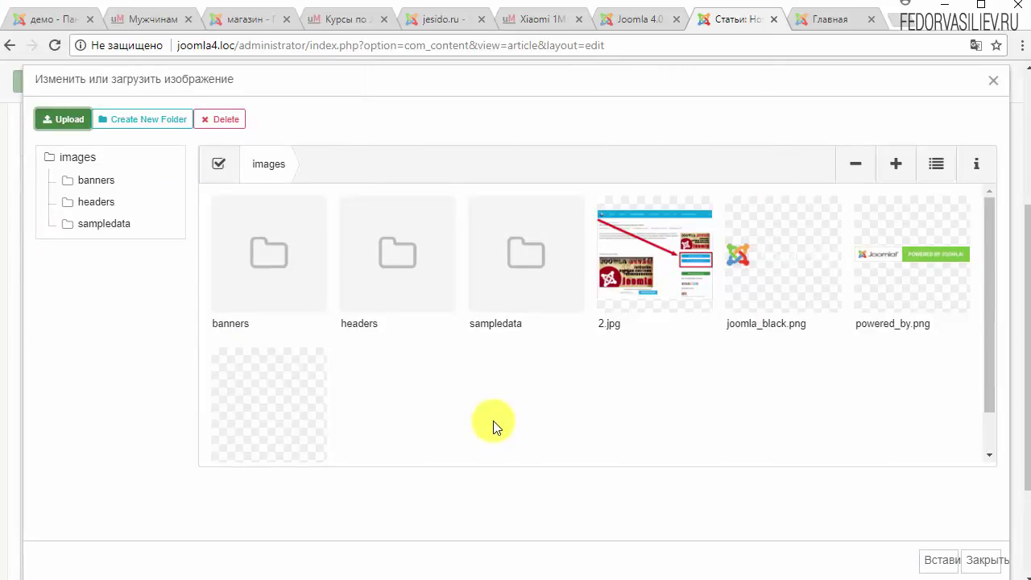
left_click(620, 283)
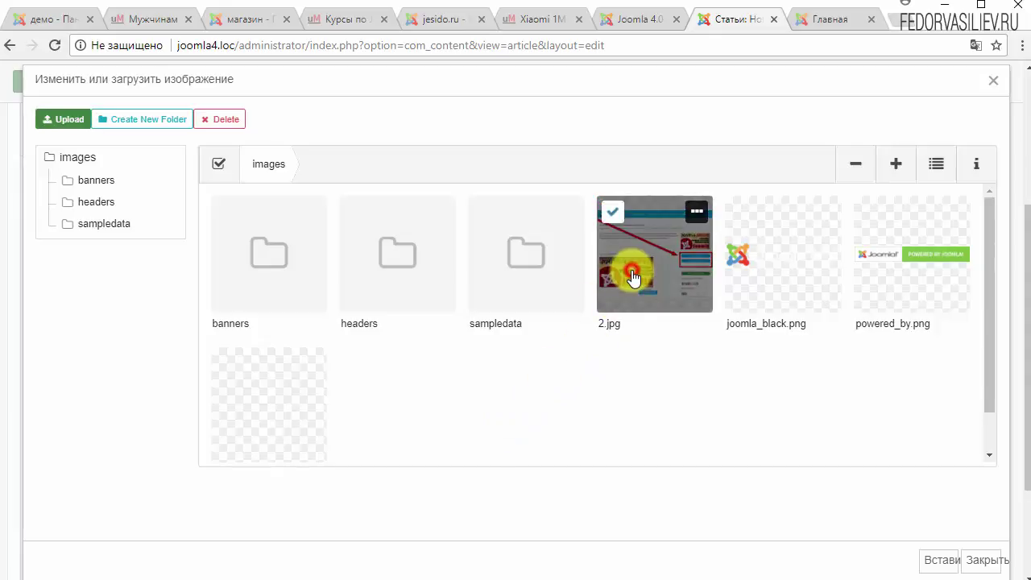
left_click(941, 561)
scroll(535, 435, "up", 10)
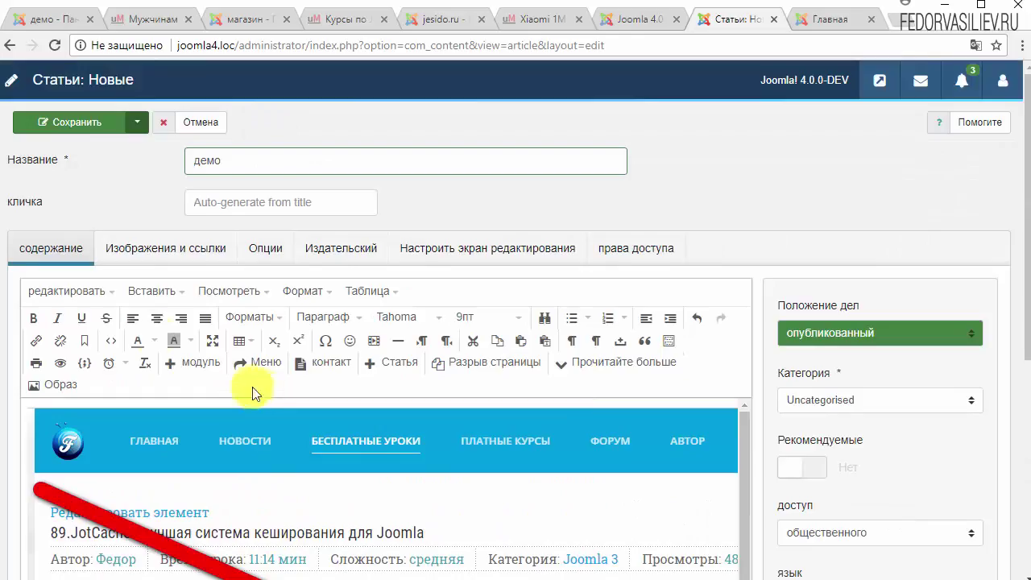
scroll(603, 270, "down", 10)
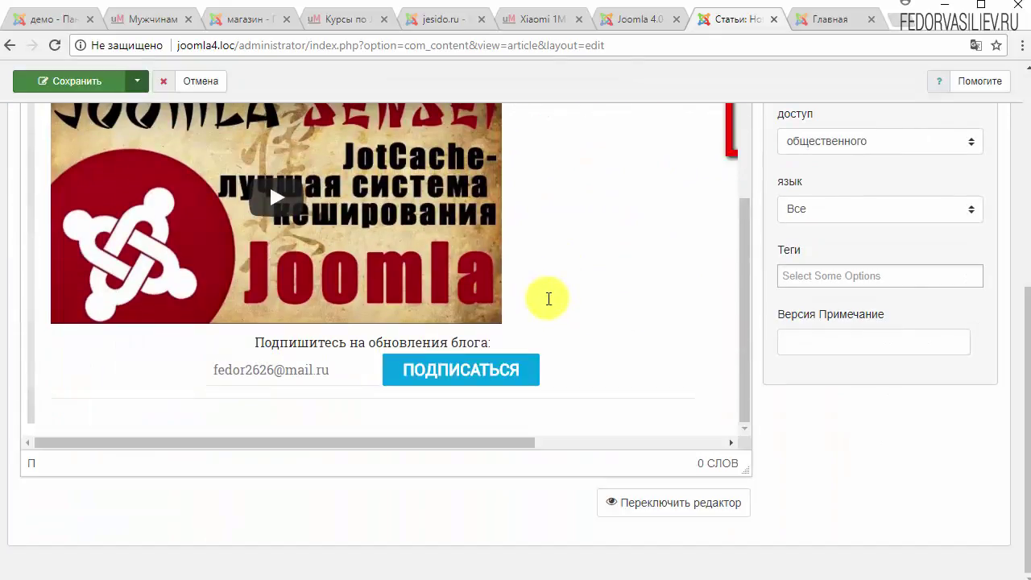
Resize the inserted 2.jpg by its corner handles to about 412×314.
left_click(549, 299)
left_click_drag(25, 423, 379, 199)
left_click_drag(659, 438, 360, 242)
scroll(564, 339, "up", 1)
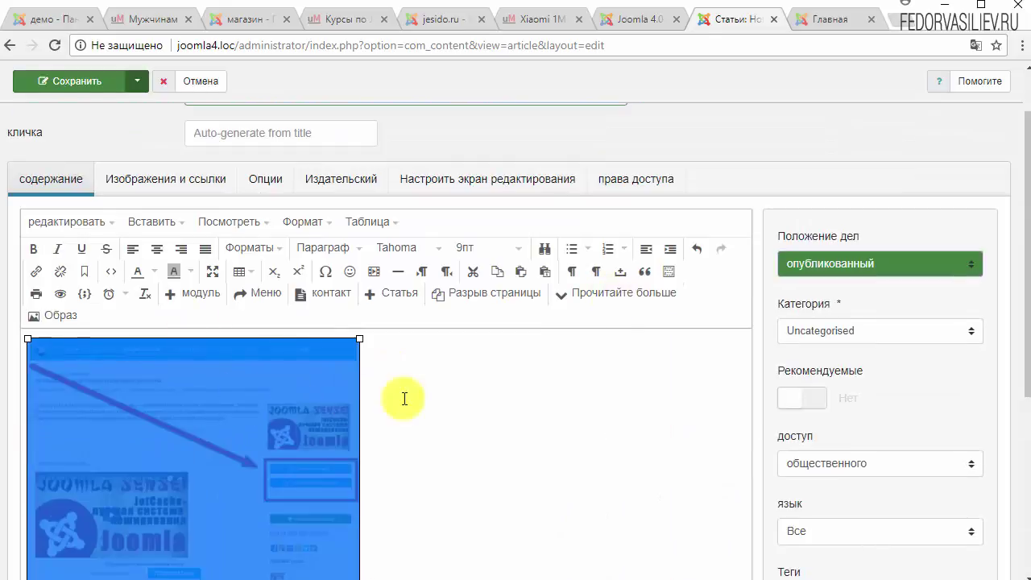
left_click(409, 397)
left_click(537, 442)
scroll(473, 368, "down", 3)
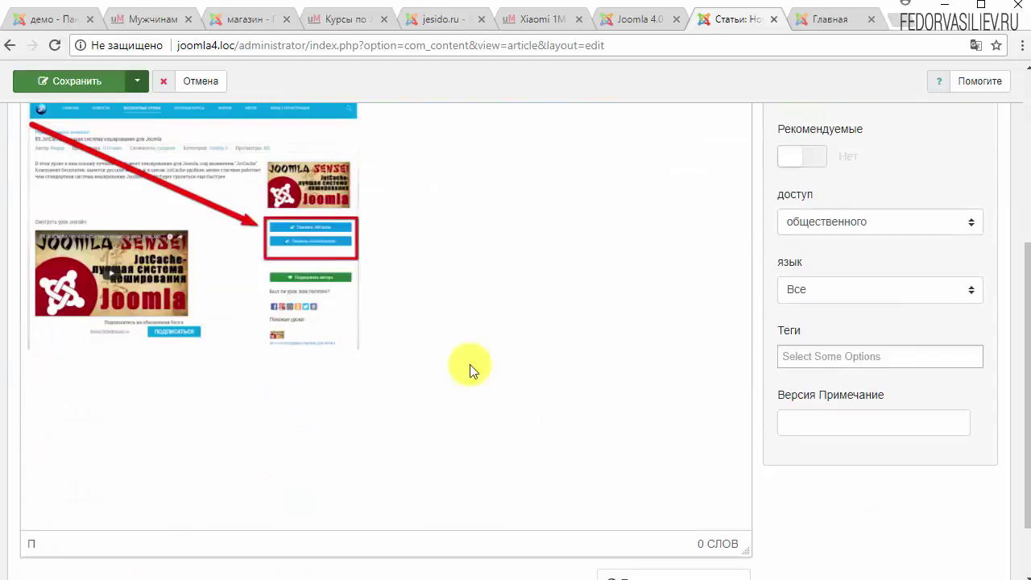
scroll(550, 403, "up", 2)
scroll(550, 403, "down", 3)
scroll(510, 398, "up", 3)
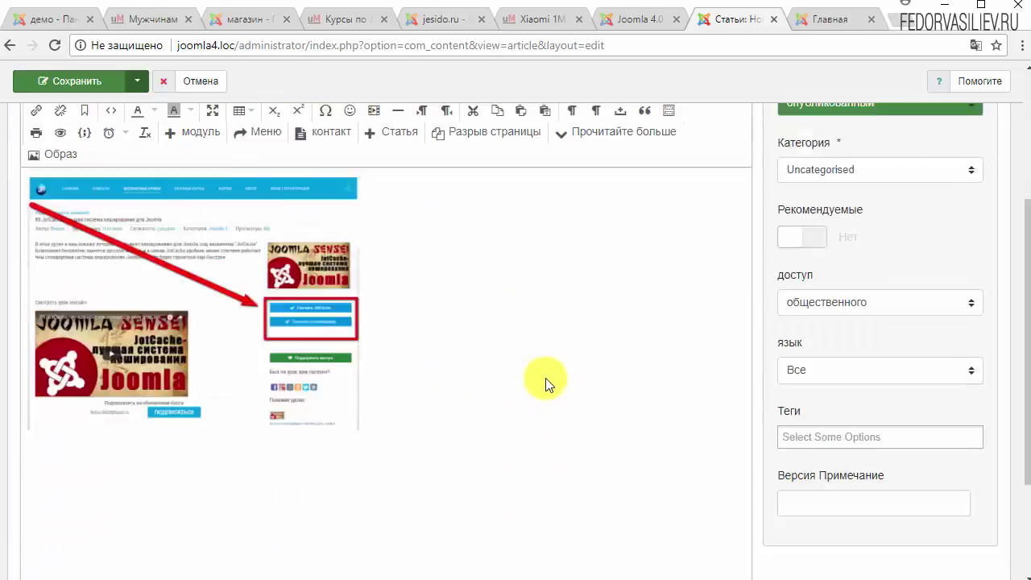
left_click(230, 424)
left_click(428, 397)
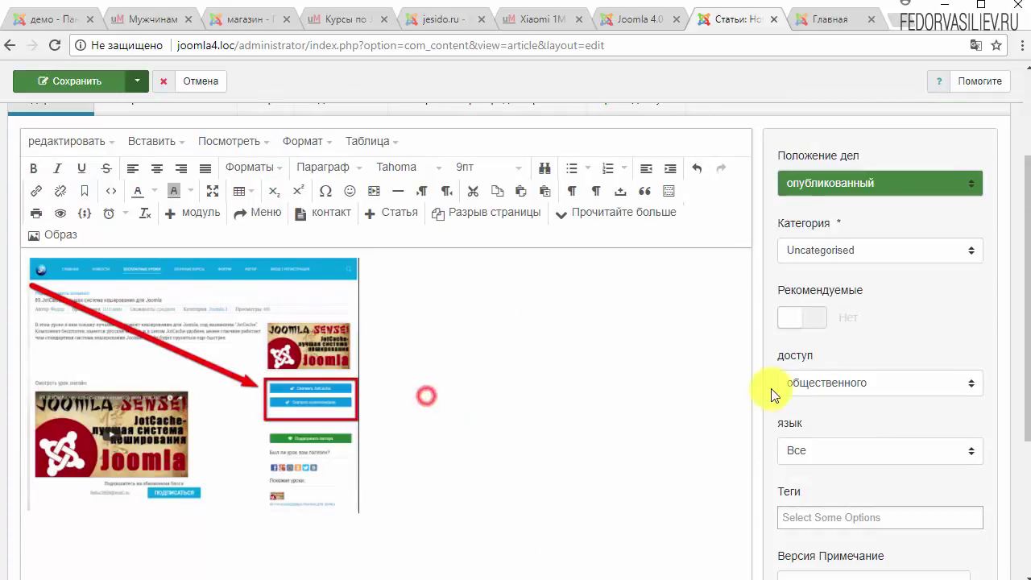
scroll(847, 322, "up", 1)
Keep the category Uncategorised and insert a Read More break below the image.
left_click(830, 335)
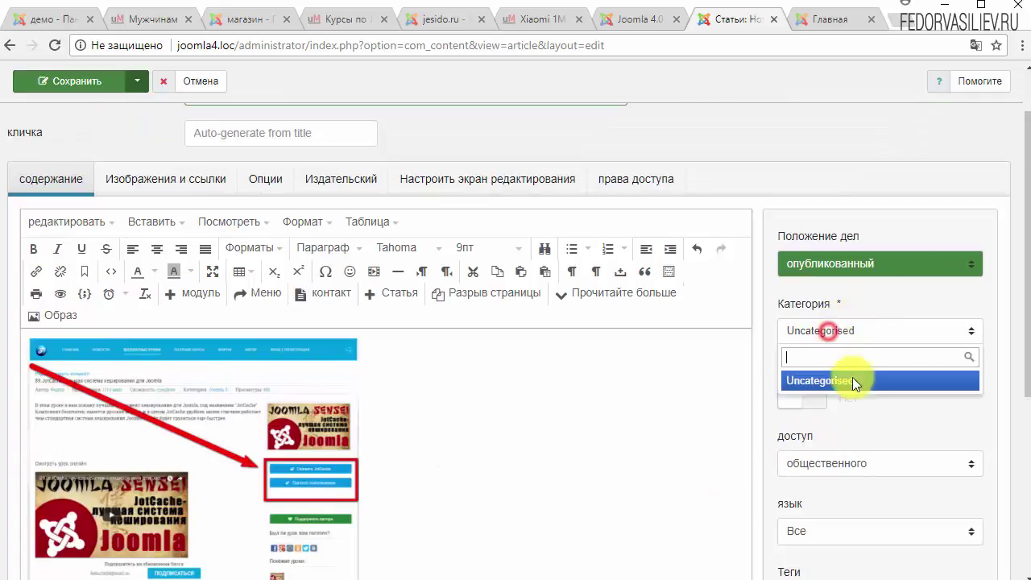
left_click(908, 421)
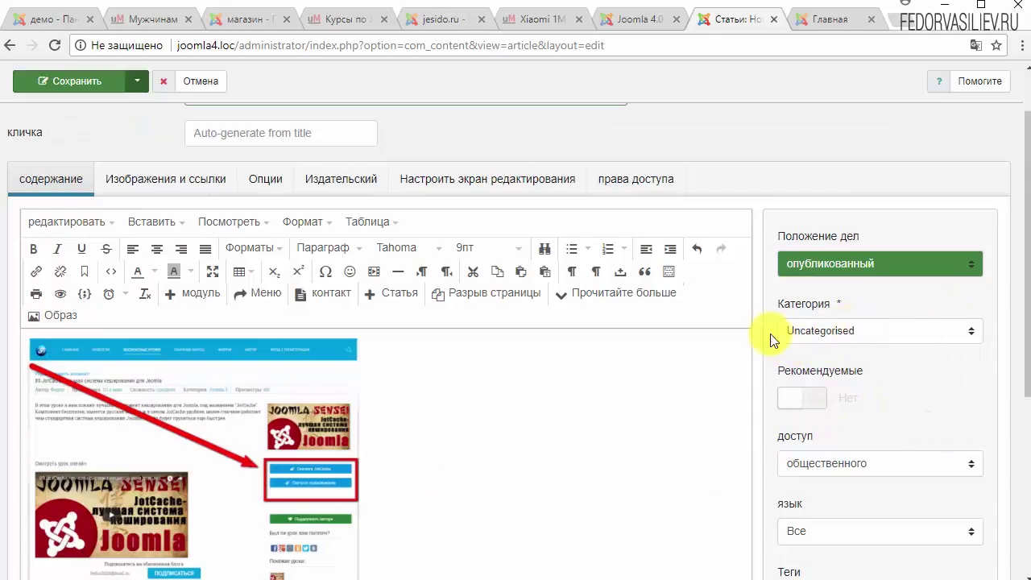
scroll(464, 422, "down", 2)
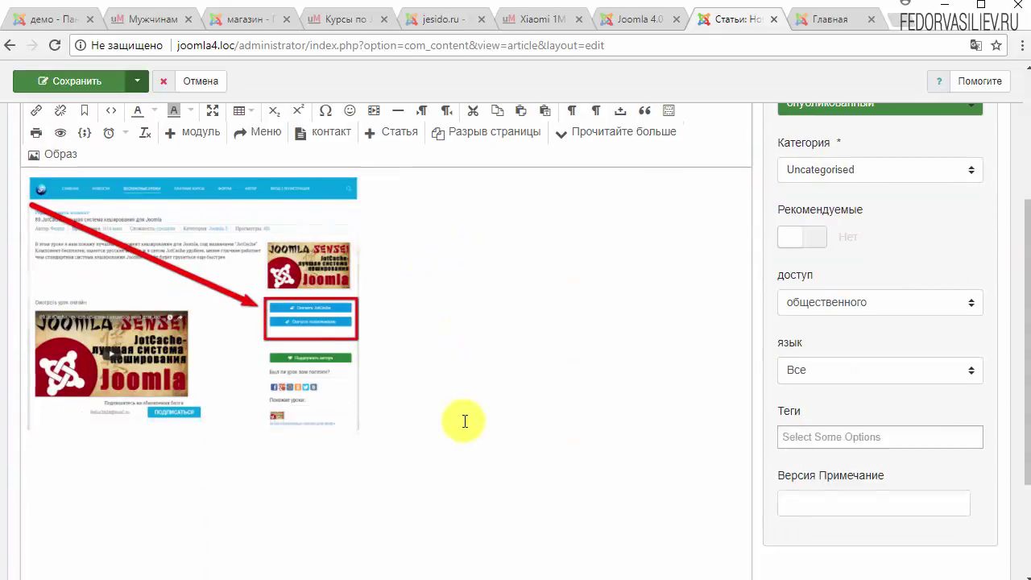
scroll(466, 421, "down", 1)
scroll(437, 336, "up", 3)
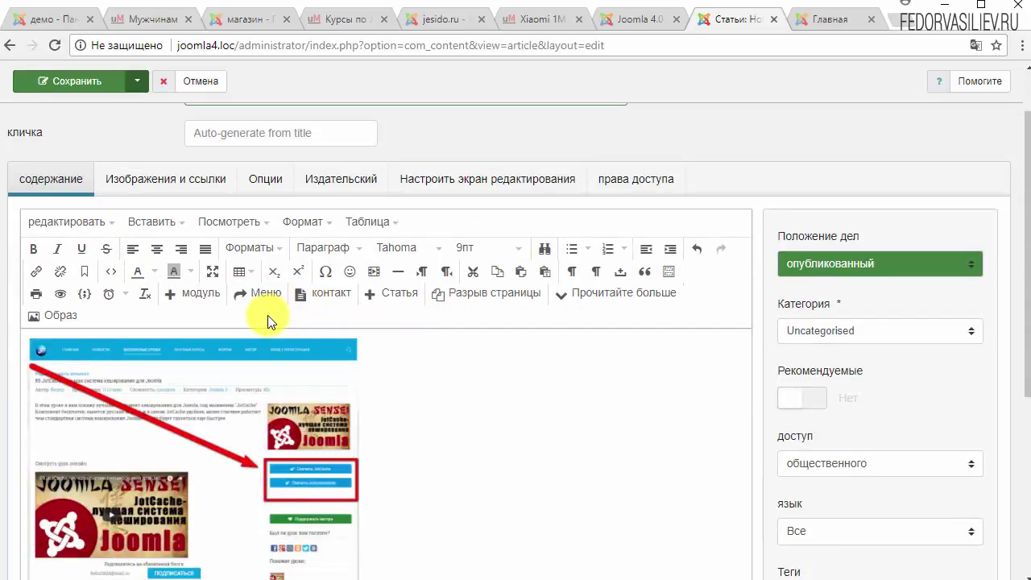
left_click(589, 301)
scroll(173, 435, "down", 3)
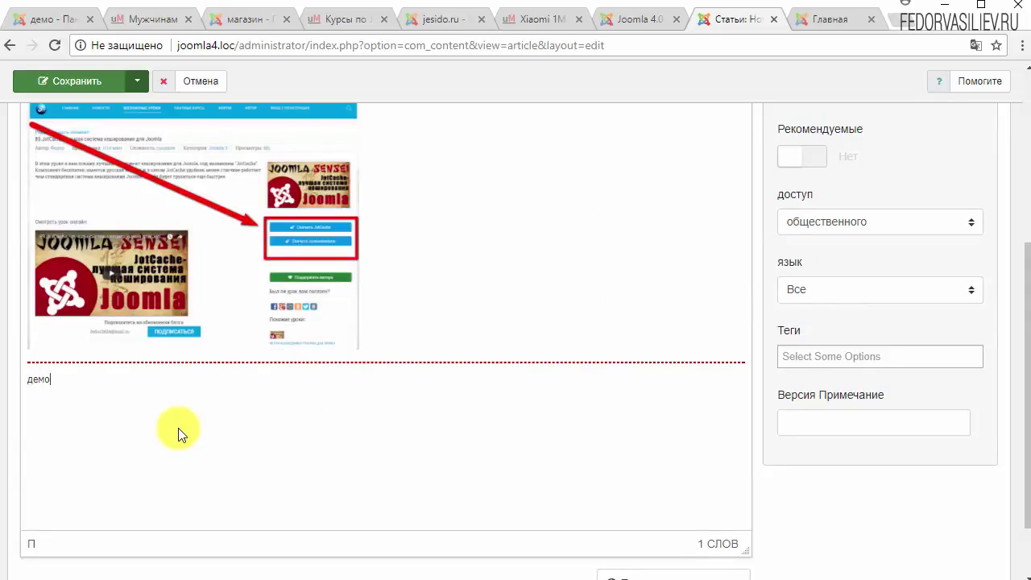
scroll(177, 432, "up", 4)
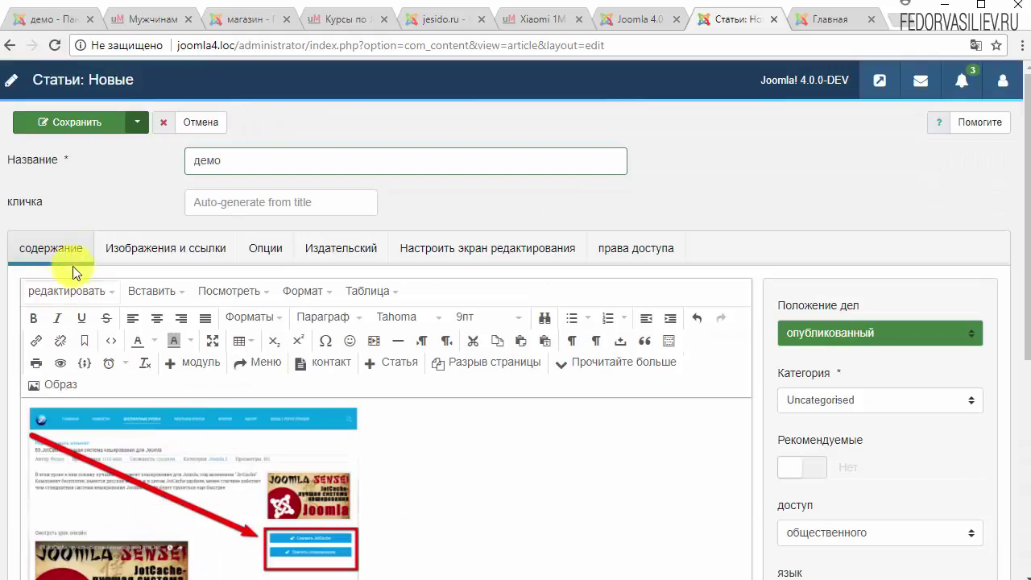
Save and close the демо article, then mark it featured in the articles list.
left_click(133, 121)
left_click(84, 151)
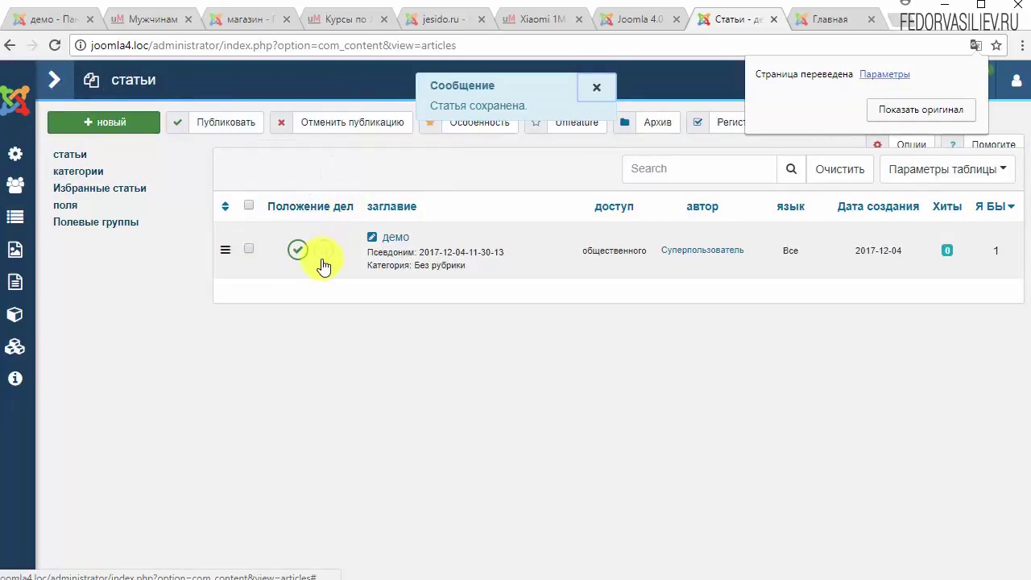
left_click(324, 254)
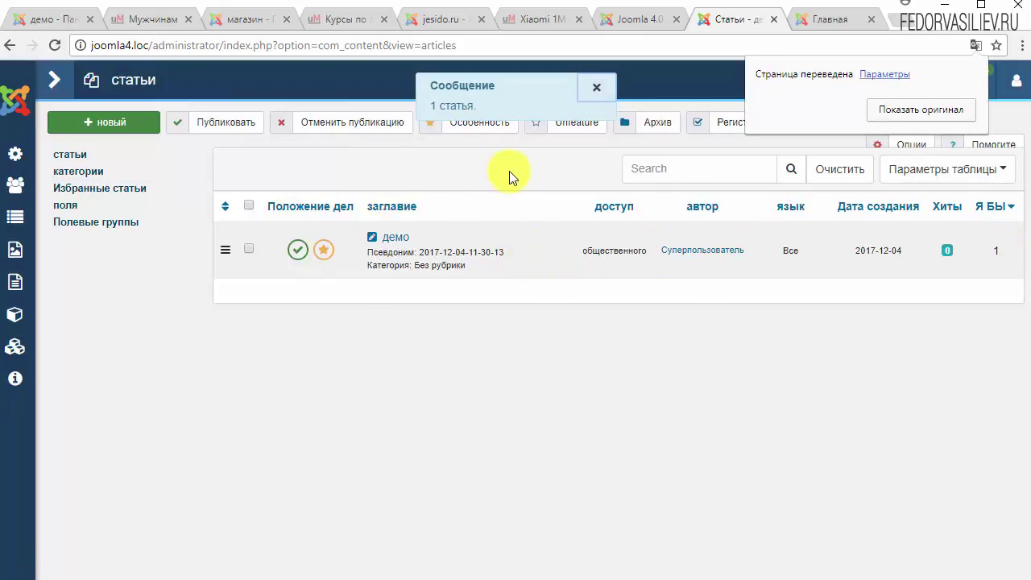
left_click(435, 178)
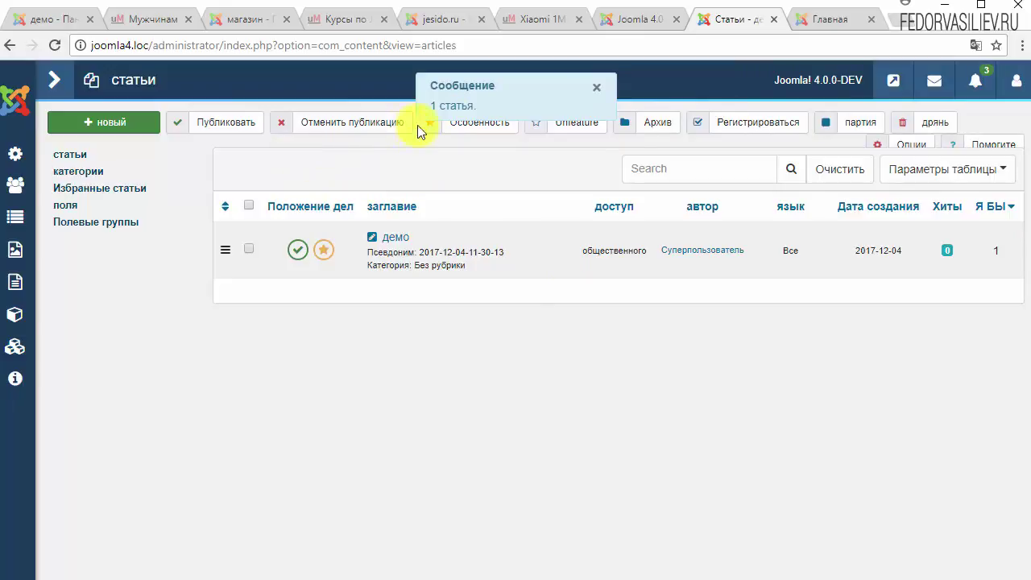
left_click(593, 81)
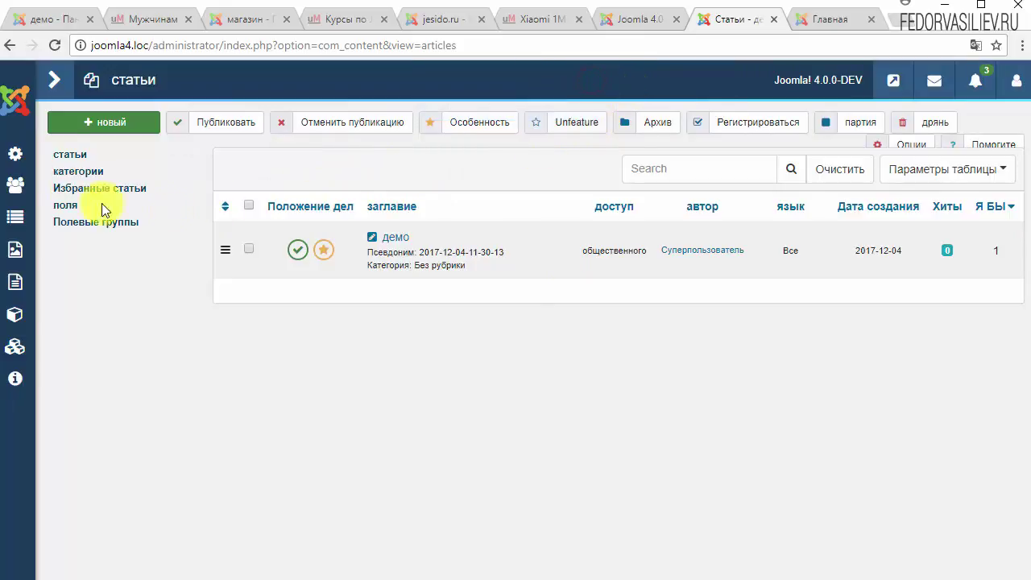
Open the Главное меню items list, showing its single Главная featured-articles home item.
left_click(52, 82)
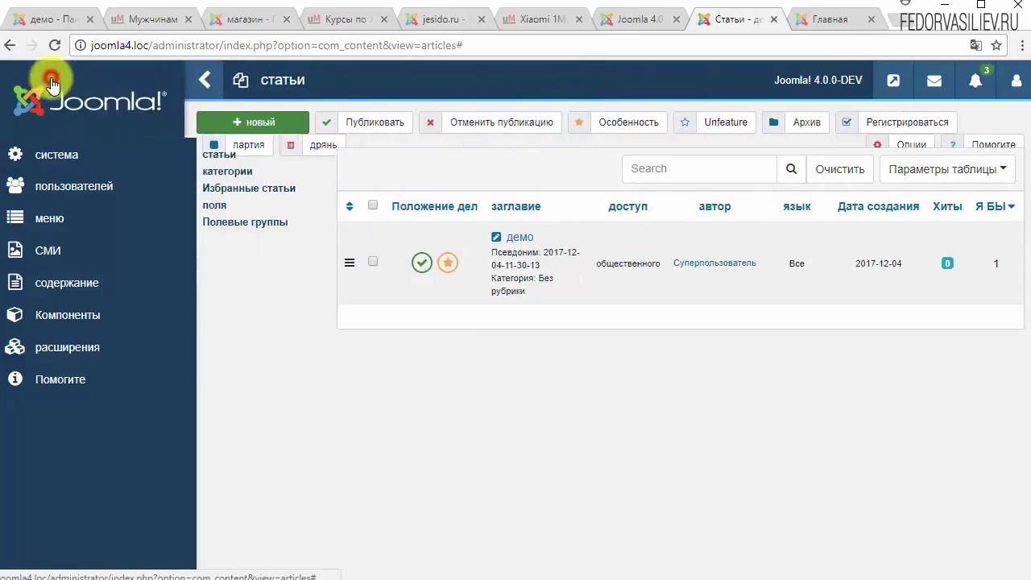
left_click(47, 215)
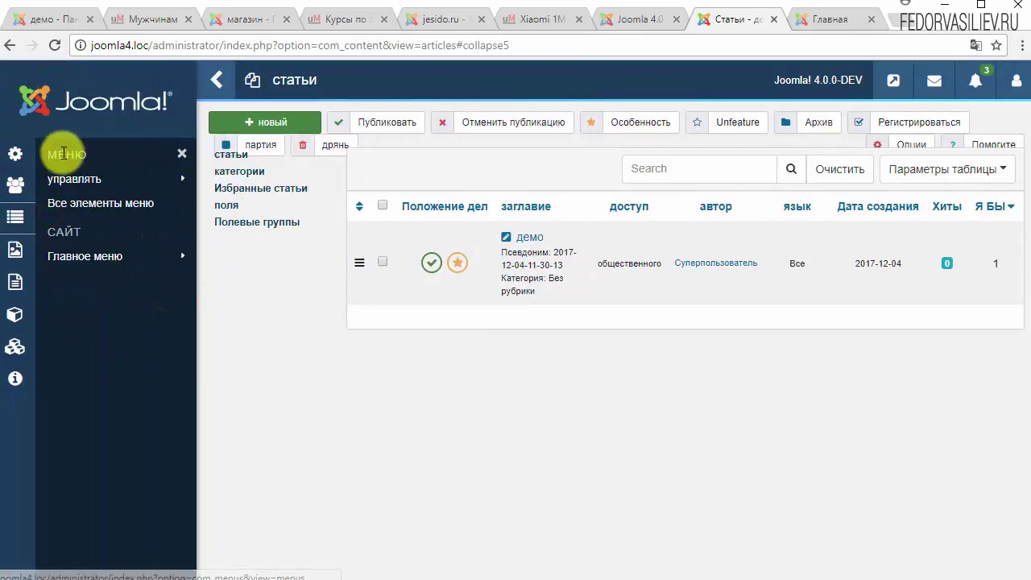
mouse_move(91, 191)
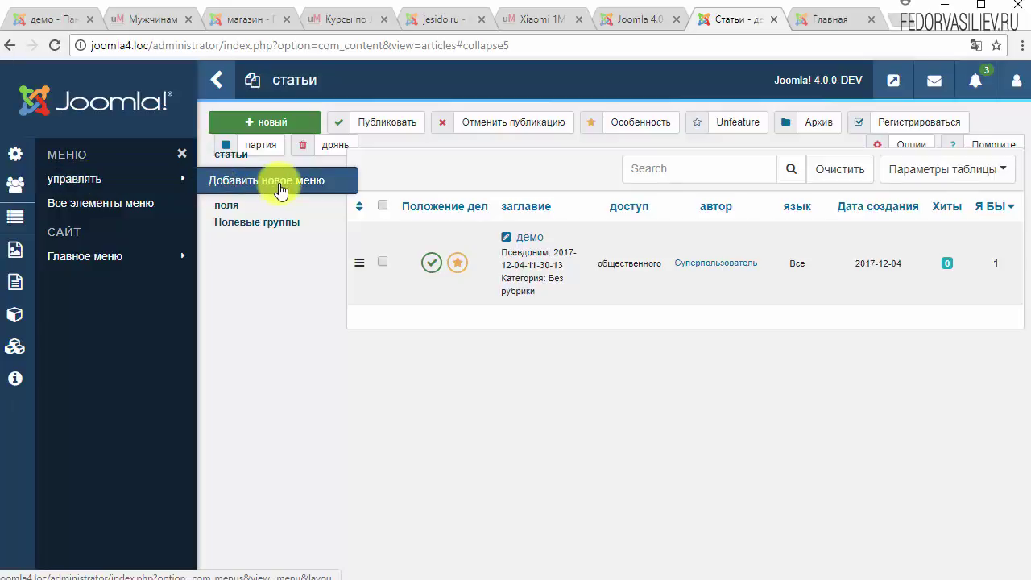
mouse_move(109, 273)
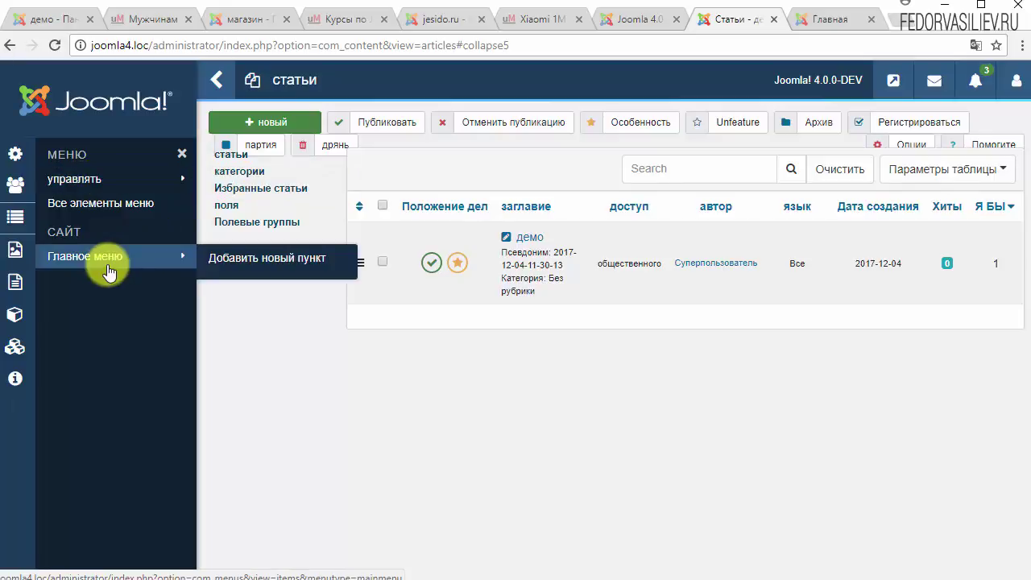
left_click(104, 267)
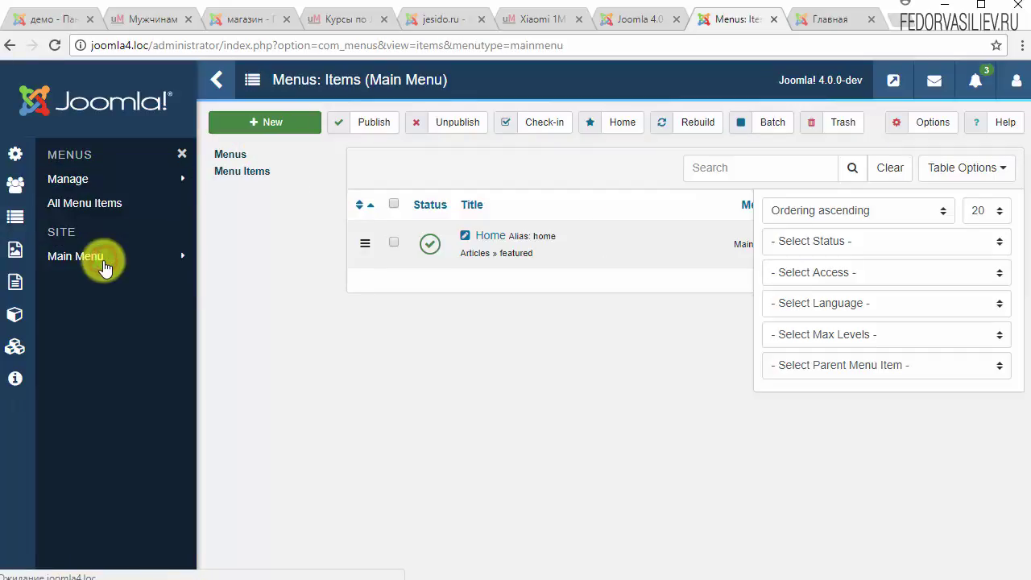
left_click(217, 80)
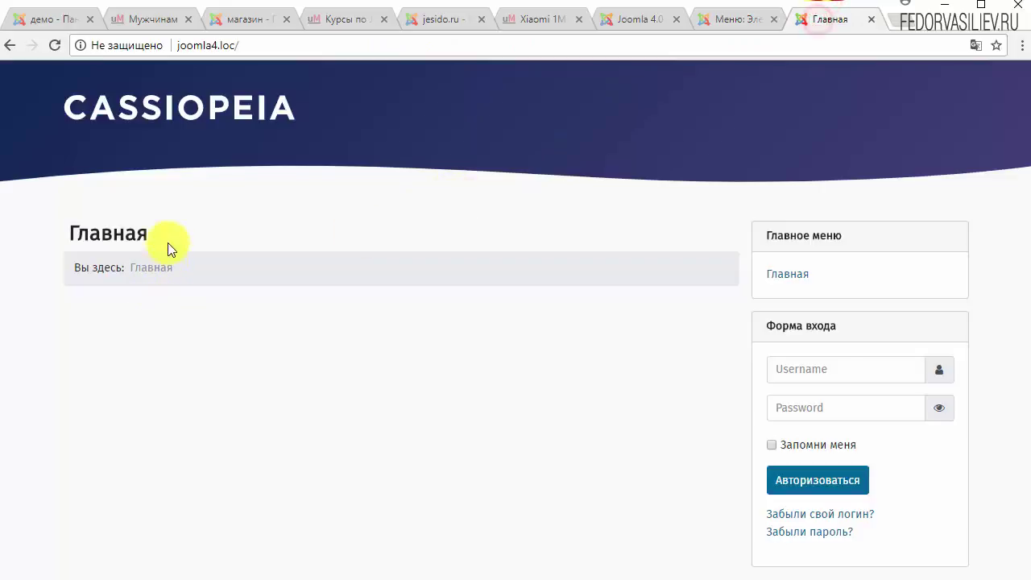
left_click_drag(168, 232, 89, 234)
left_click(748, 19)
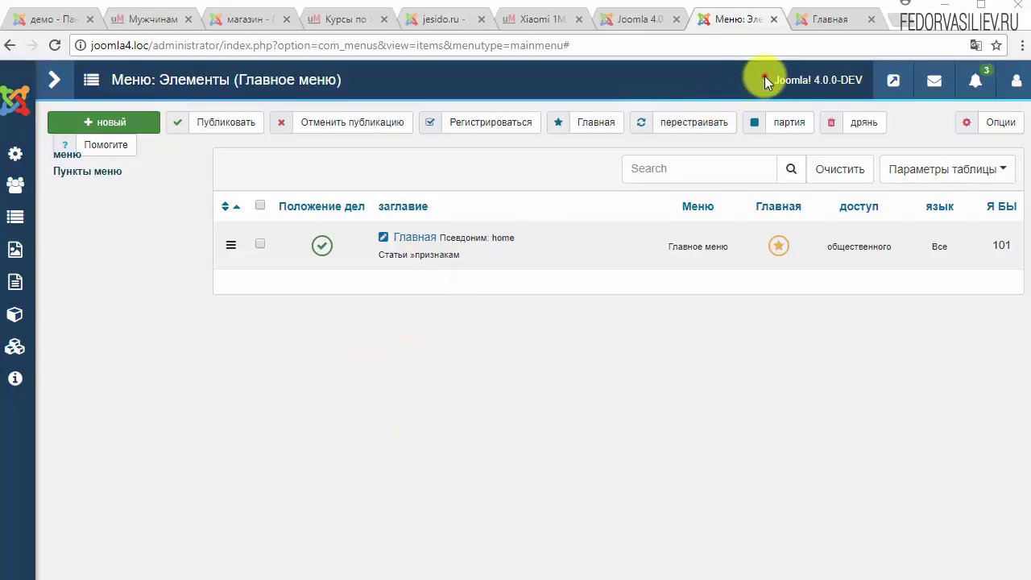
left_click_drag(766, 82, 864, 80)
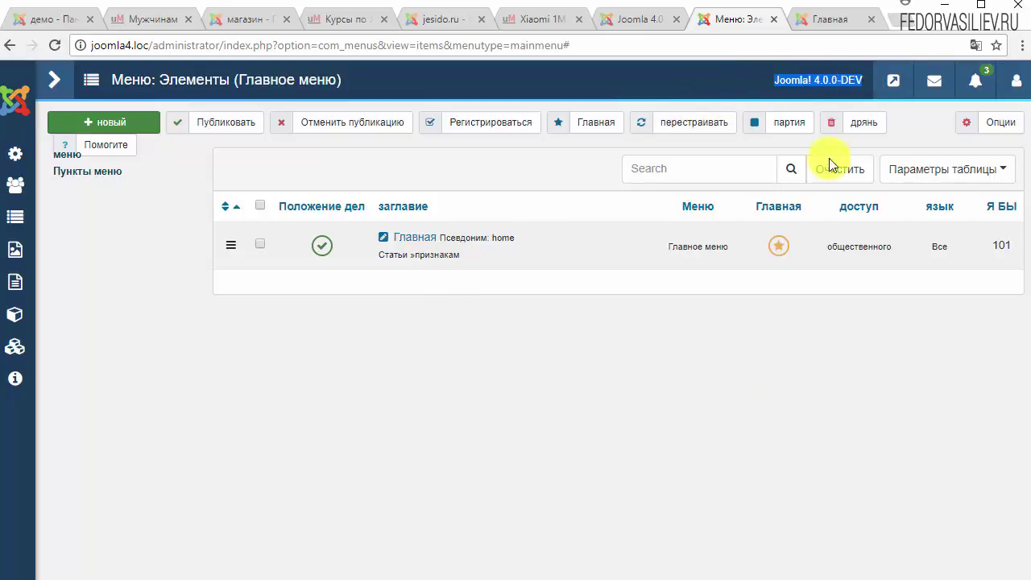
Open the Главная home menu item for editing.
left_click(640, 393)
left_click(394, 237)
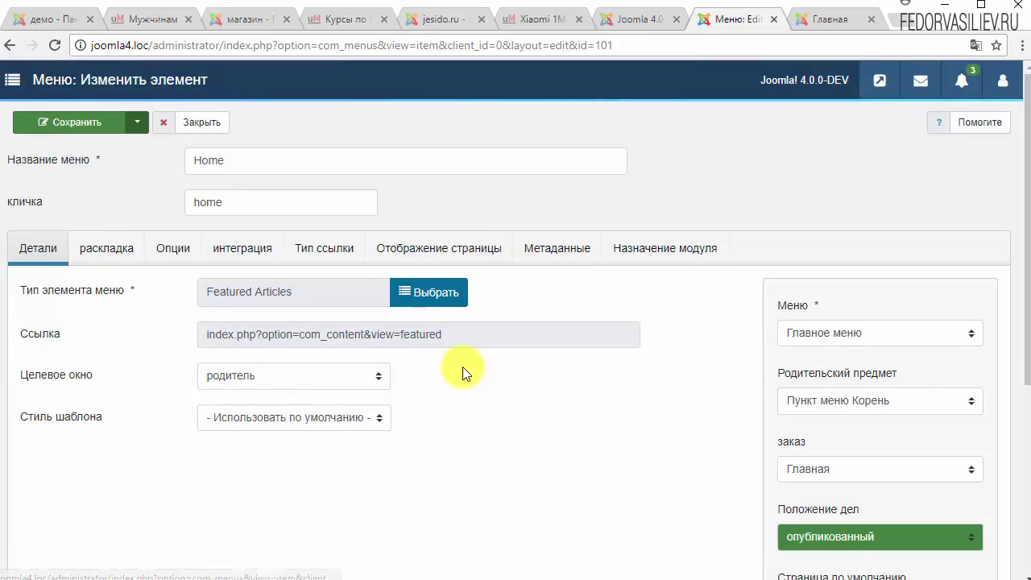
scroll(613, 391, "down", 2)
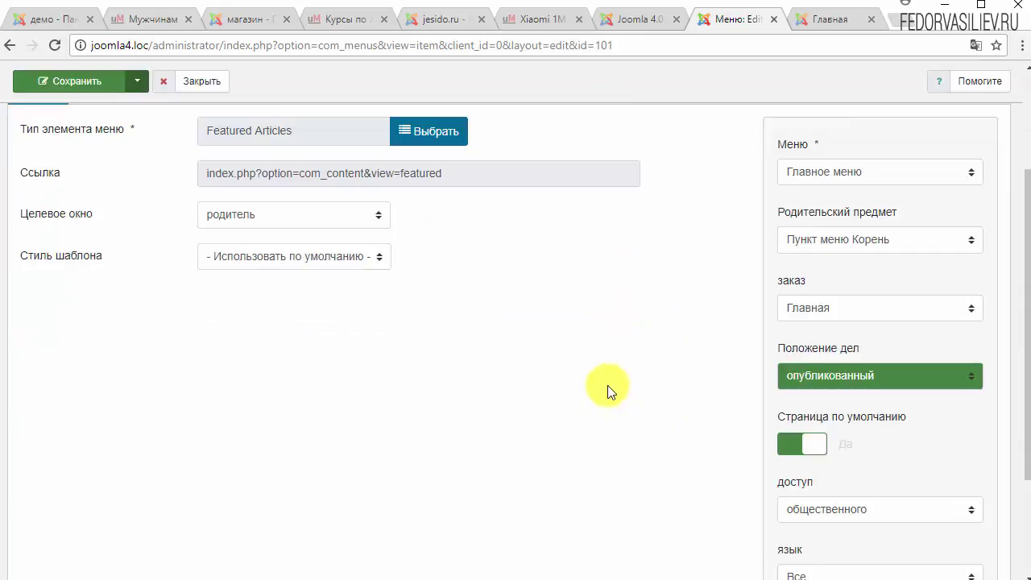
scroll(607, 391, "up", 2)
scroll(701, 385, "down", 4)
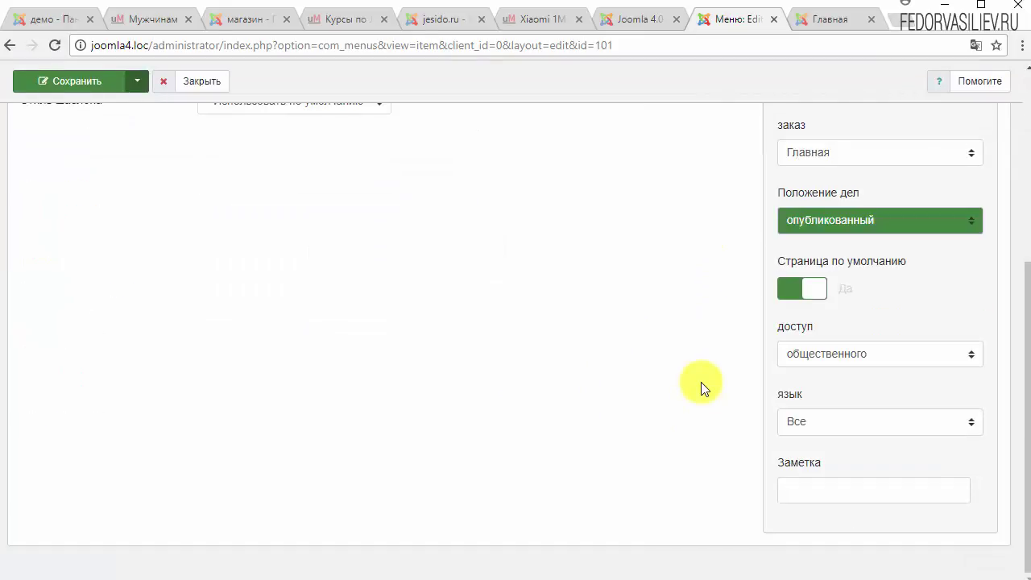
scroll(701, 382, "up", 4)
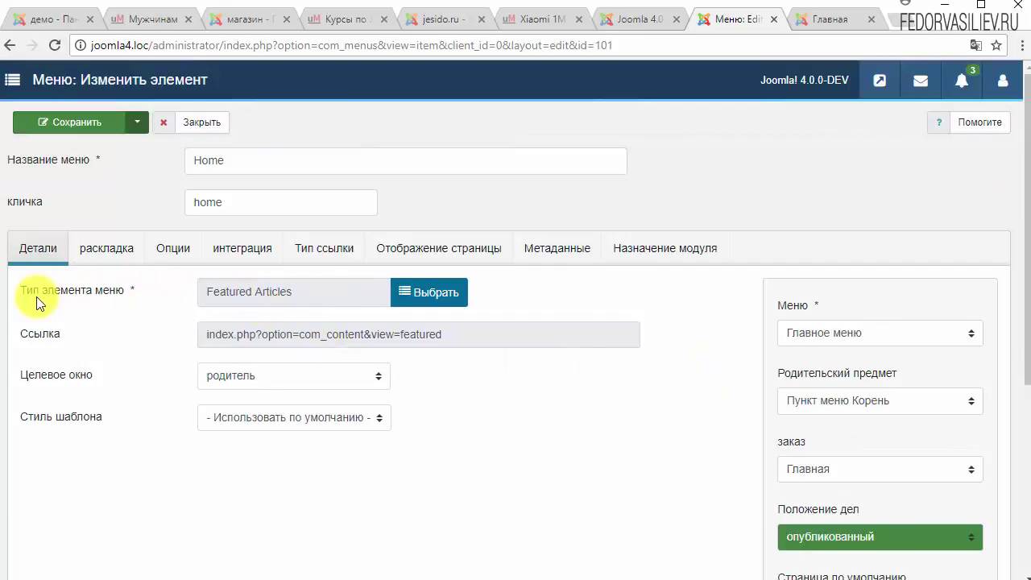
Switch the Главная item's menu type from Featured Articles to статьи > Единая статья.
left_click(44, 248)
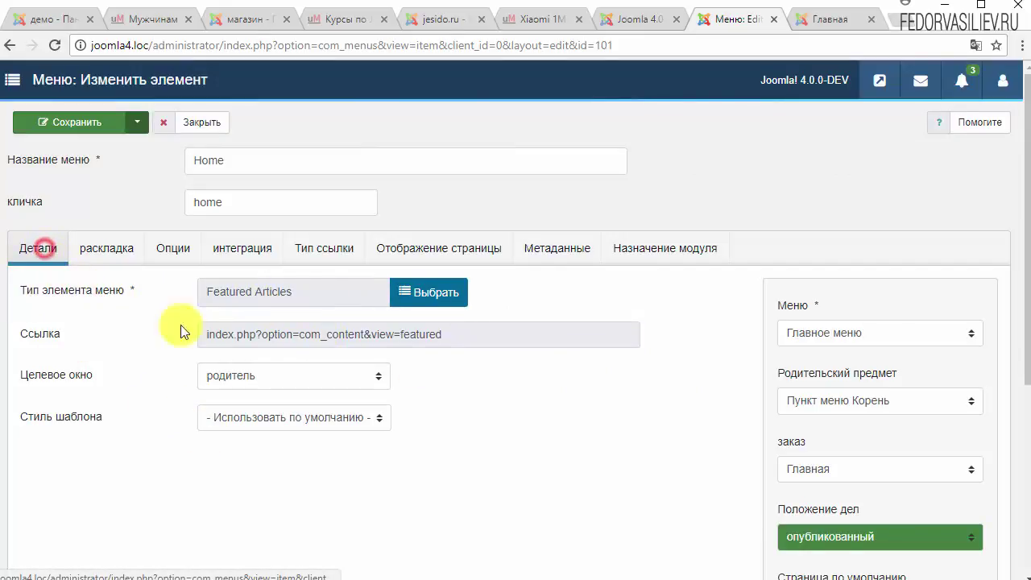
left_click(403, 293)
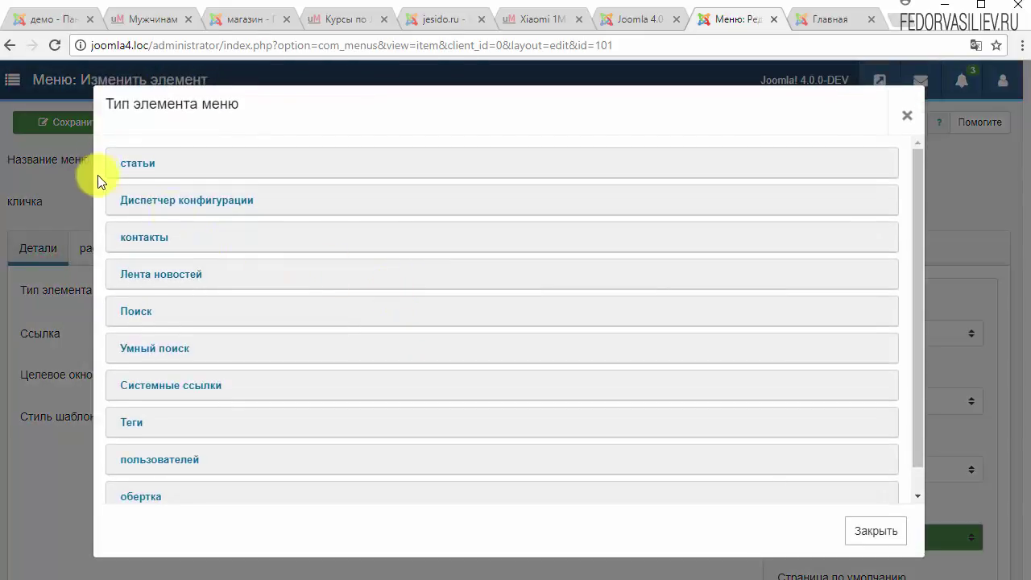
scroll(161, 391, "down", 2)
scroll(157, 395, "up", 2)
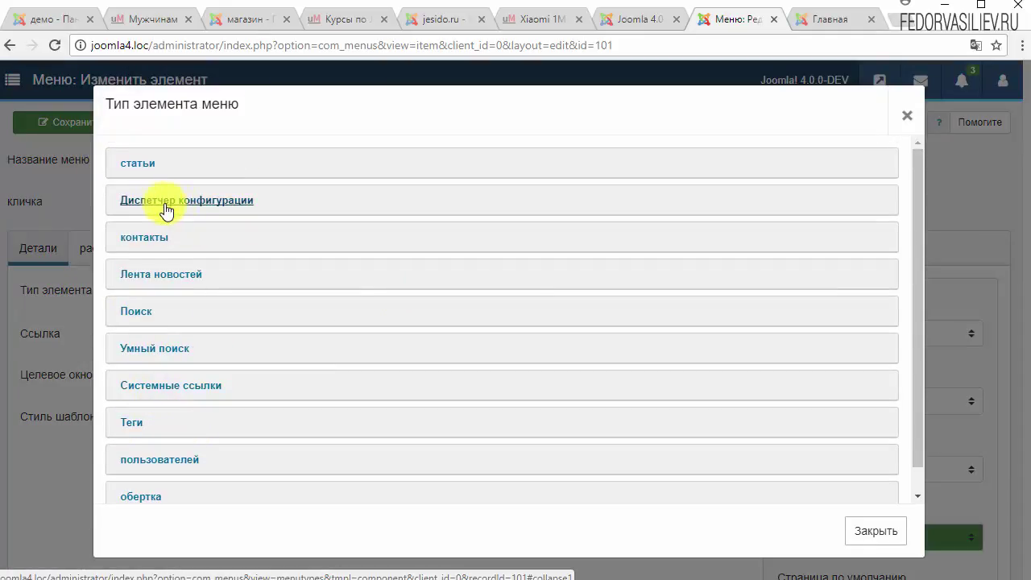
left_click(145, 166)
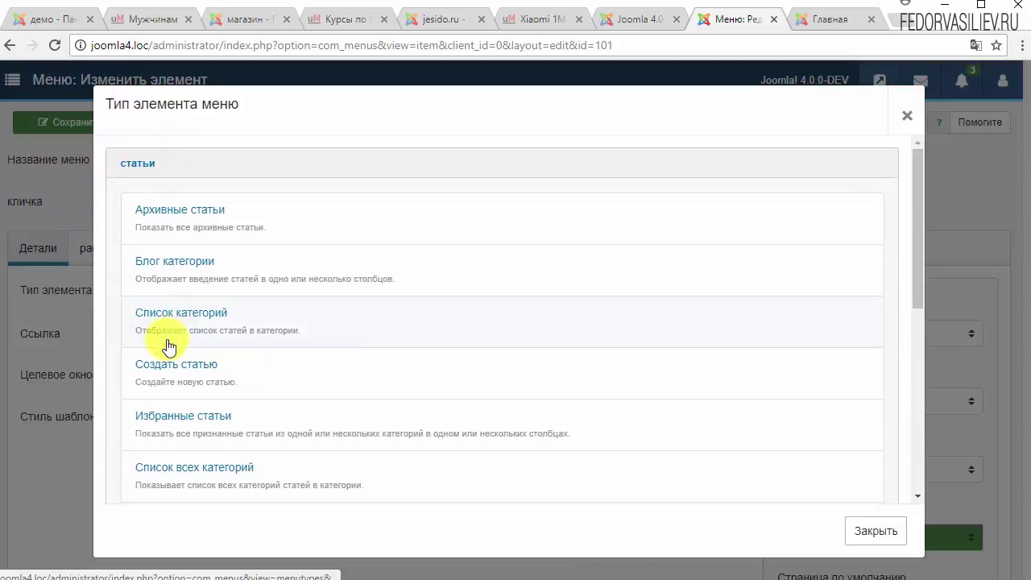
scroll(169, 403, "down", 1)
left_click(155, 447)
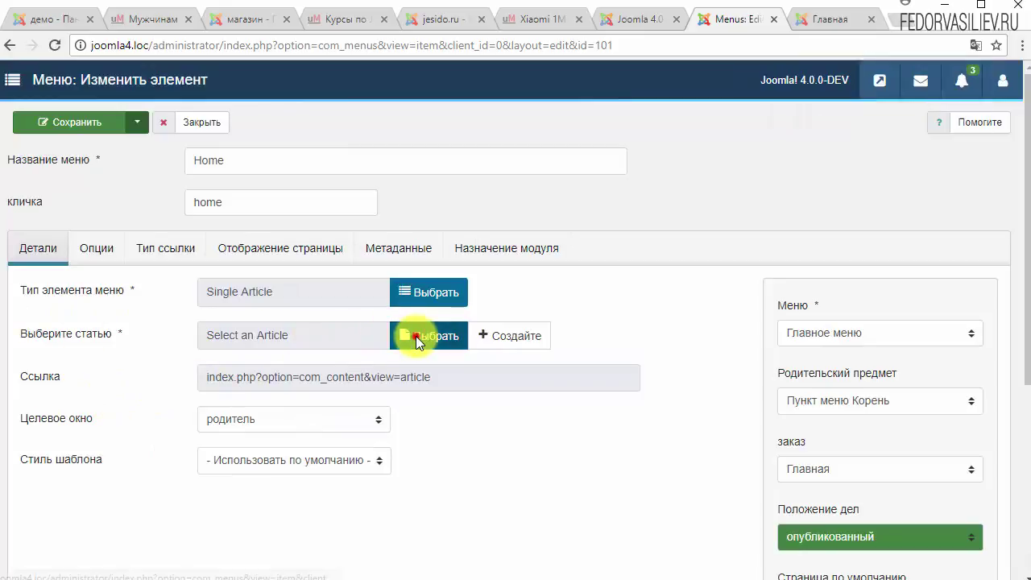
Try to pick the демо article for the Single Article home item.
left_click(414, 336)
left_click(219, 239)
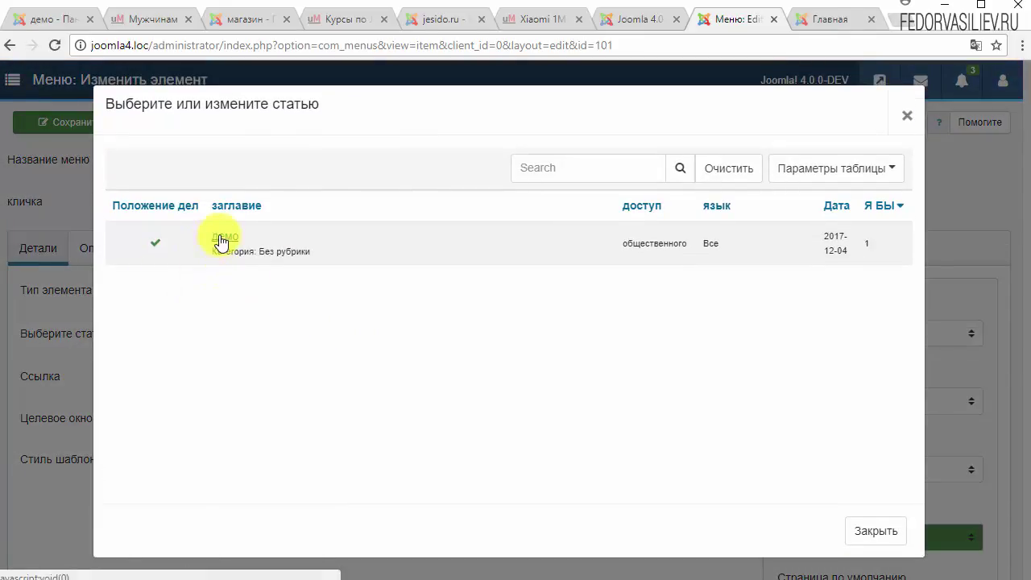
left_click(222, 240)
left_click(636, 245)
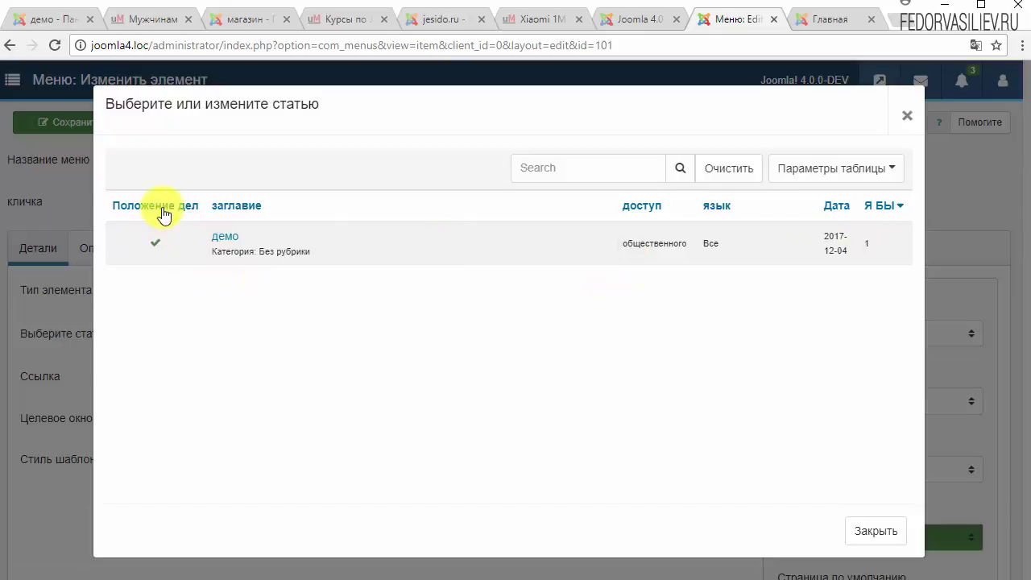
left_click(222, 238)
left_click(224, 243)
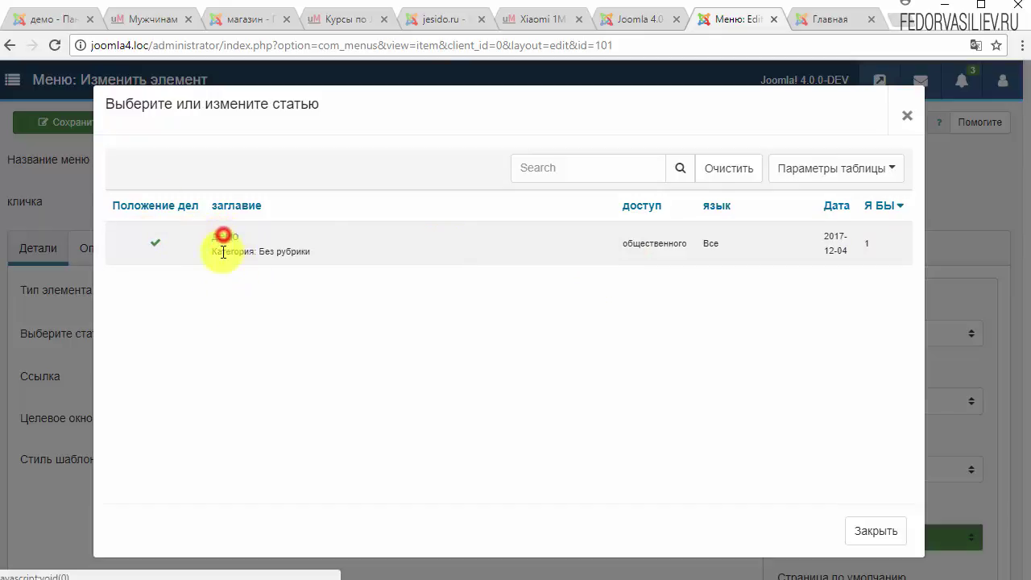
left_click(223, 241)
left_click(220, 239)
left_click(219, 234)
Make the home item a Category List of Uncategorised, save it, and view the front page.
left_click(441, 292)
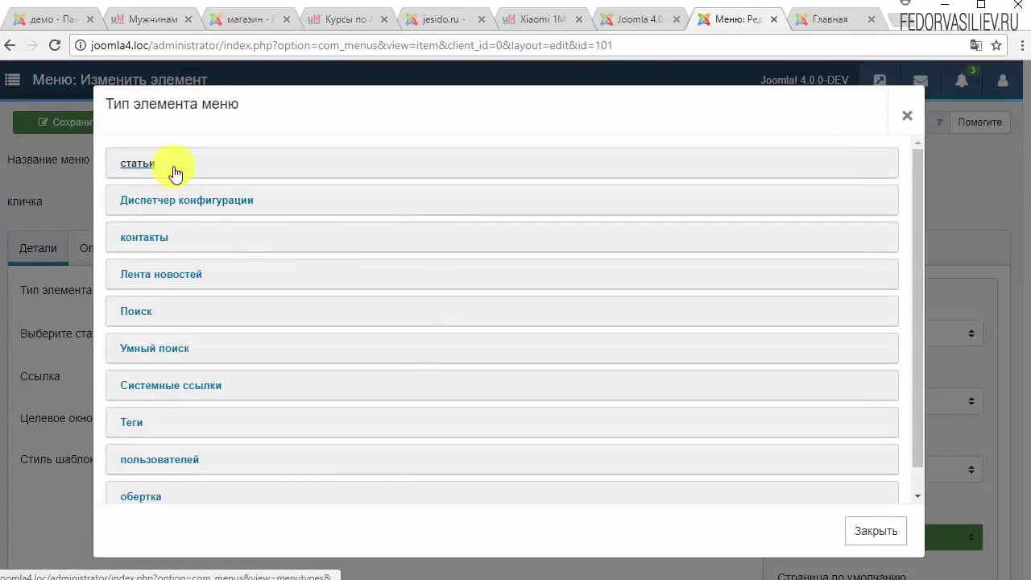
left_click(171, 161)
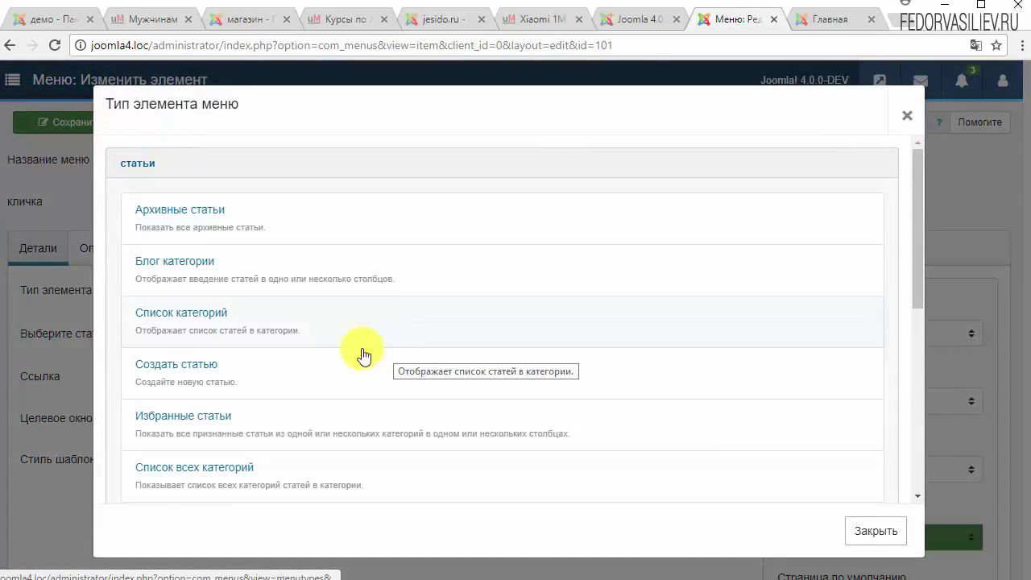
left_click(210, 316)
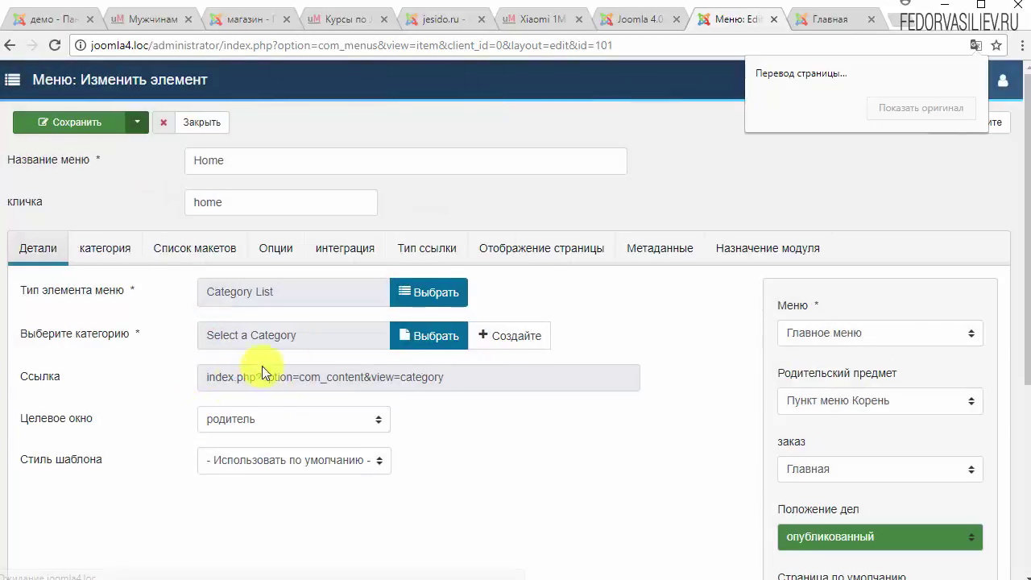
left_click(397, 336)
left_click(234, 240)
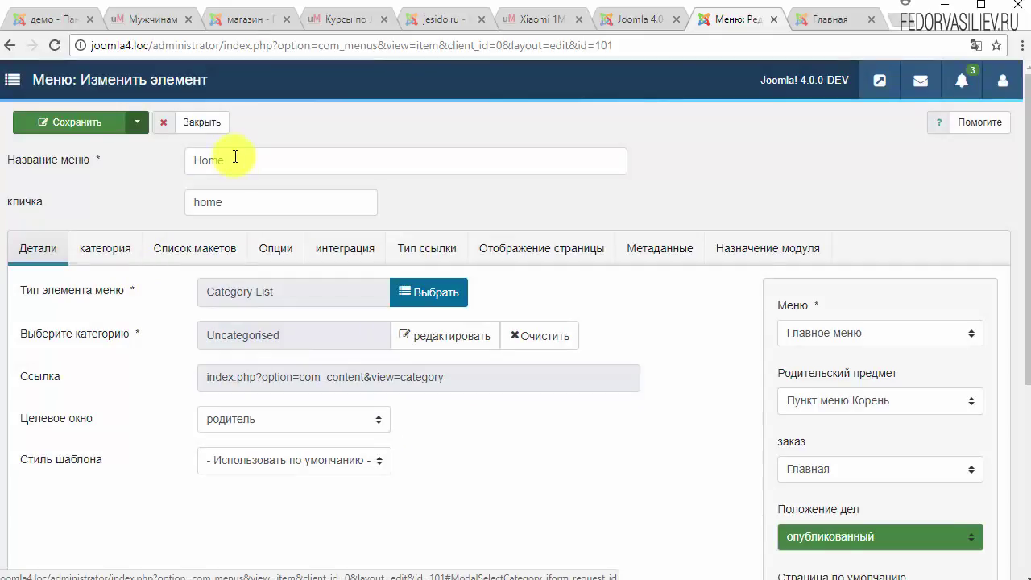
left_click(71, 124)
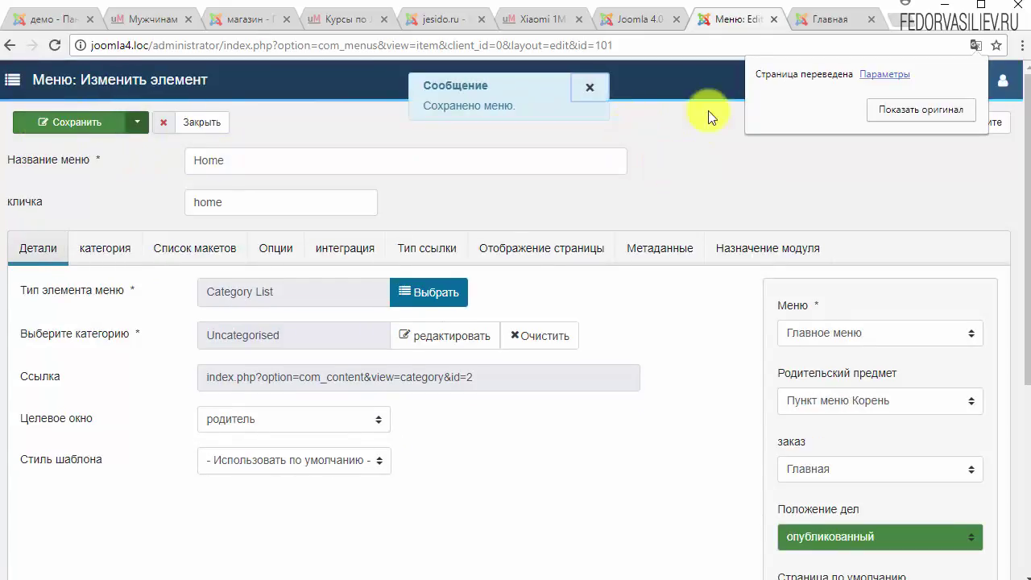
left_click(805, 18)
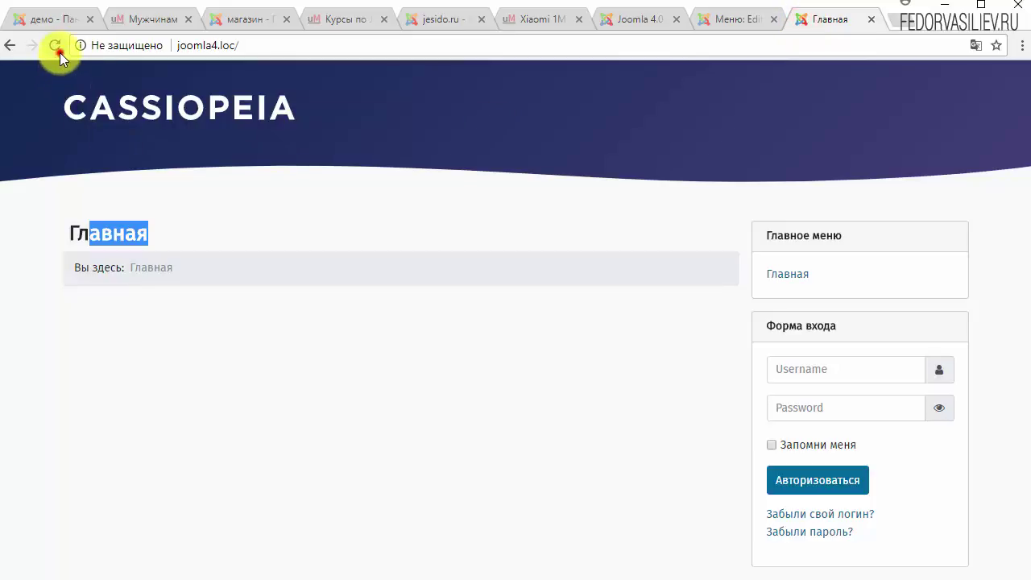
Reload the Cassiopeia front page and open the демо article from the home category list.
left_click(59, 53)
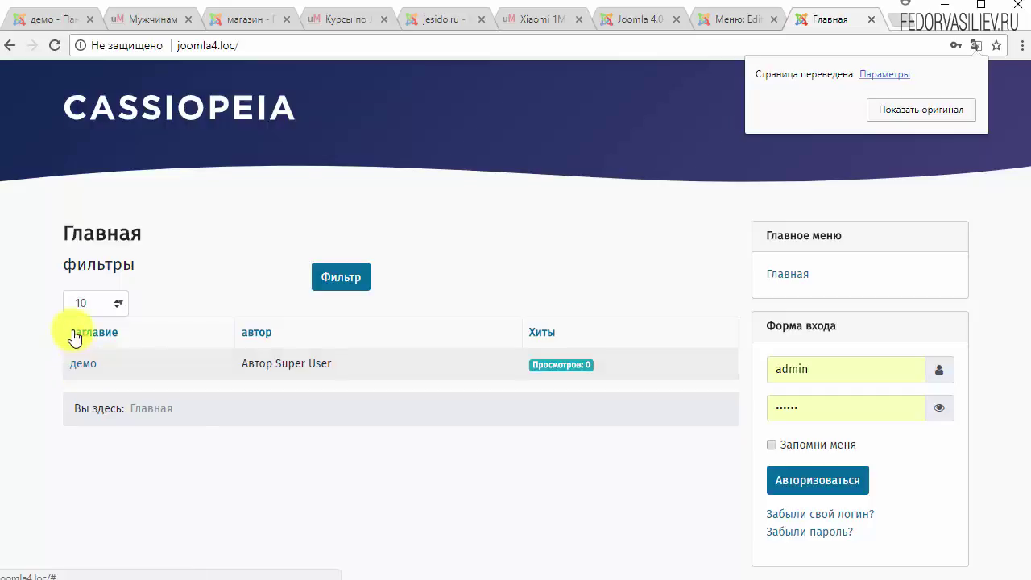
left_click(76, 364)
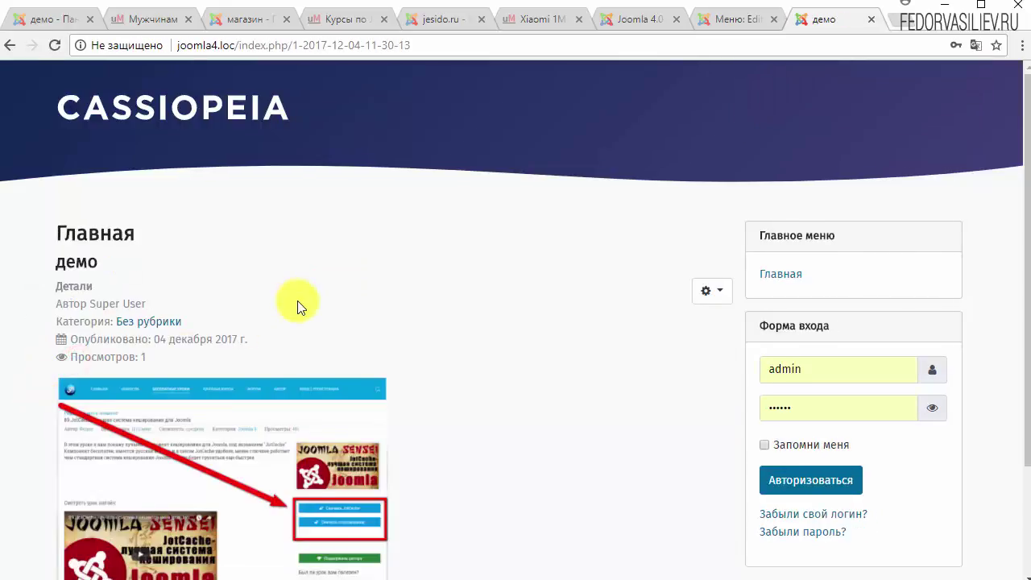
scroll(297, 303, "down", 2)
scroll(308, 328, "up", 2)
left_click_drag(153, 361, 92, 258)
left_click(395, 265)
Read through the демо article's details, then return to the admin 'Меню: Edit' tab.
scroll(576, 331, "down", 2)
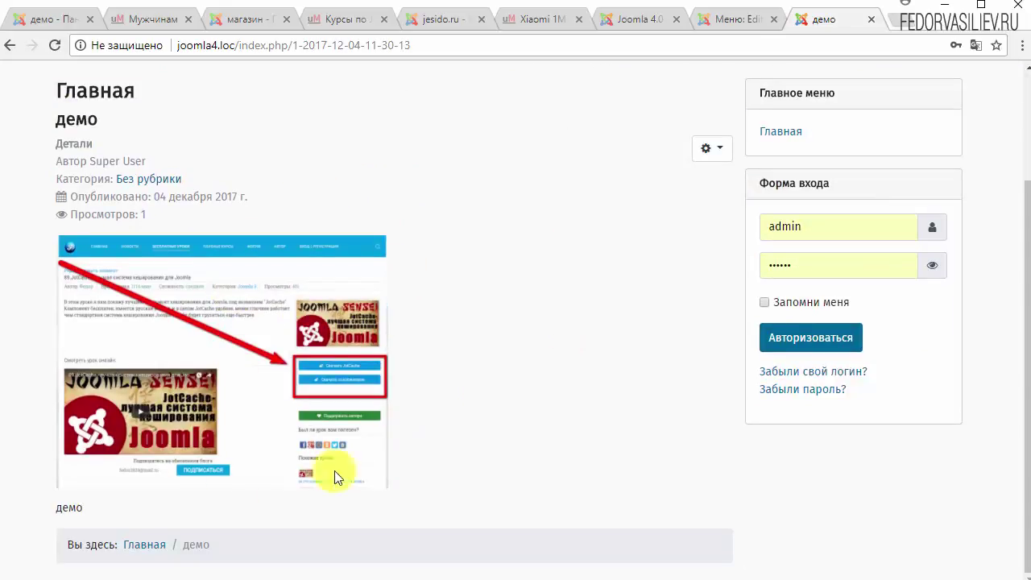
scroll(203, 335, "up", 2)
left_click_drag(160, 359, 55, 285)
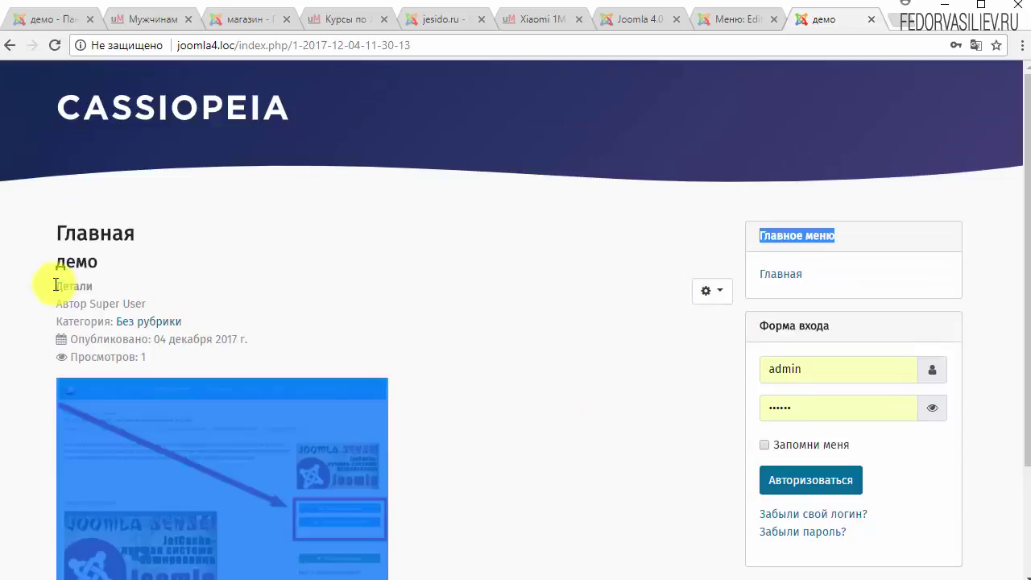
left_click(419, 295)
scroll(418, 296, "down", 2)
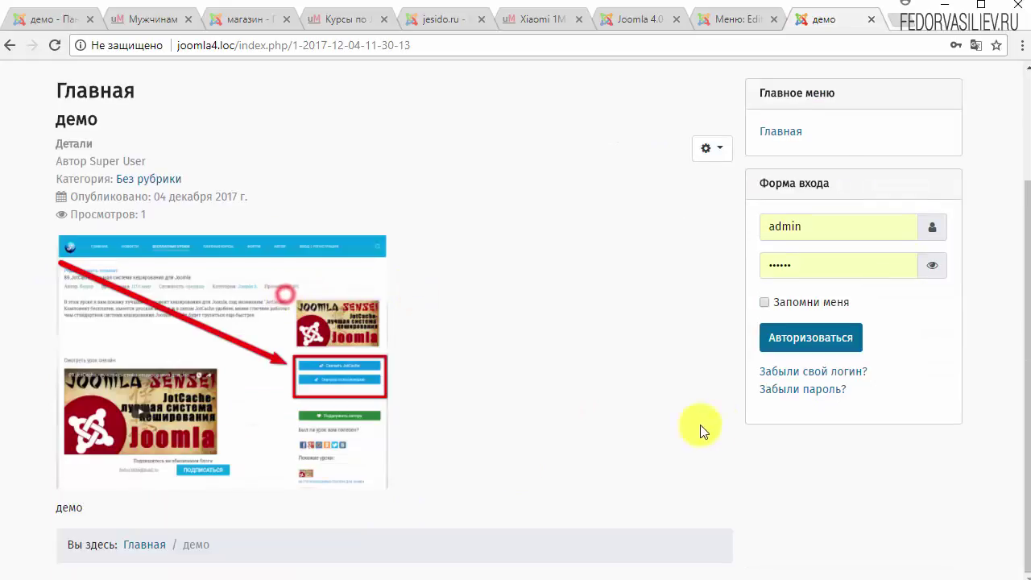
scroll(794, 395, "up", 2)
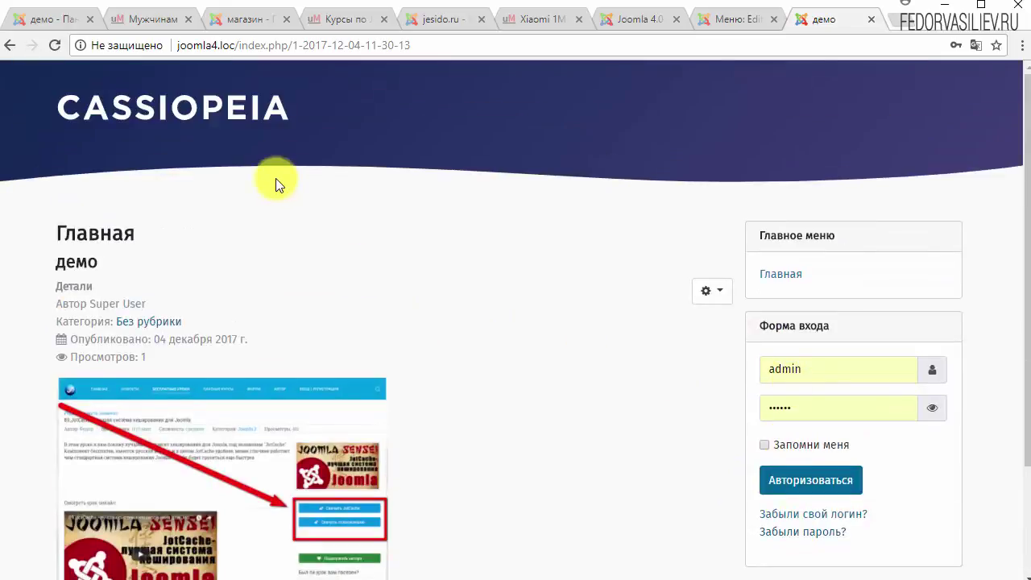
left_click(737, 18)
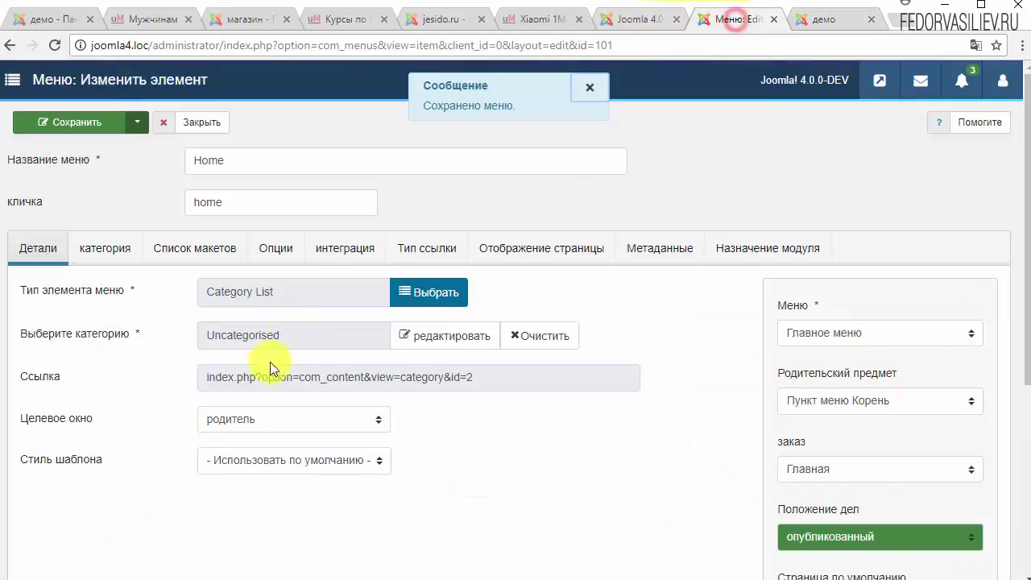
Close the Home item editor and look over the cassiopeia - По умолчанию template style.
left_click(201, 122)
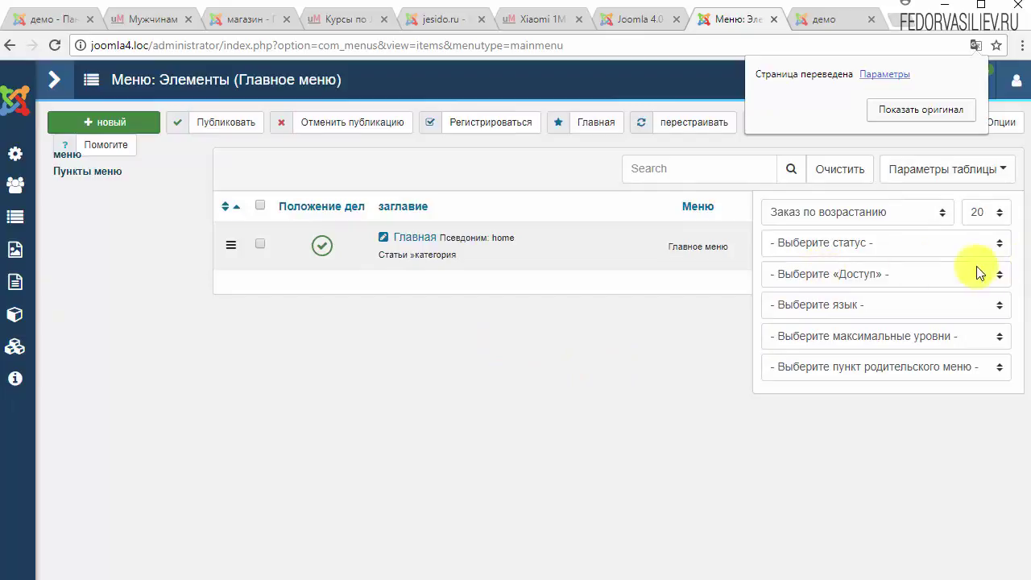
left_click(810, 98)
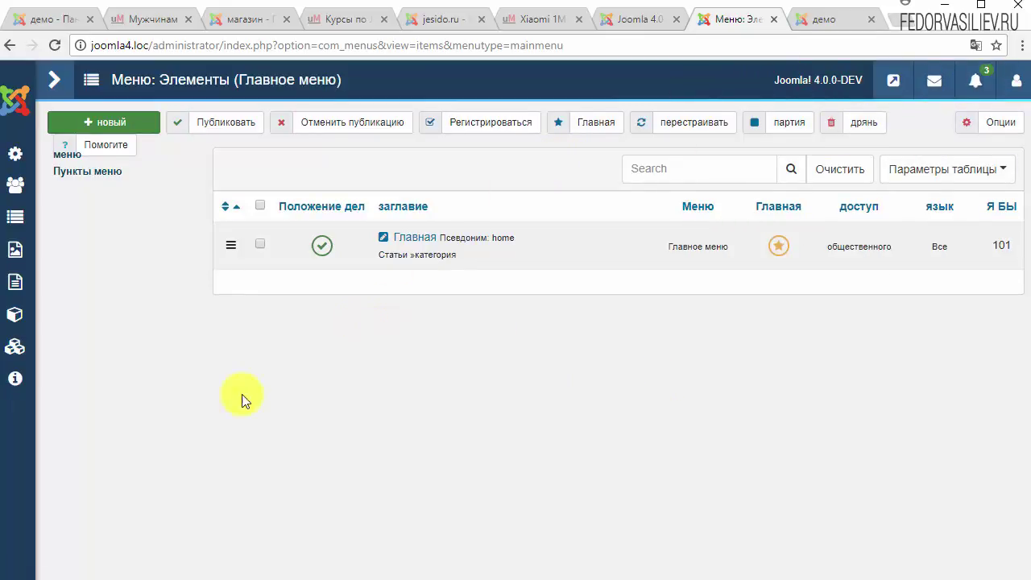
left_click(15, 348)
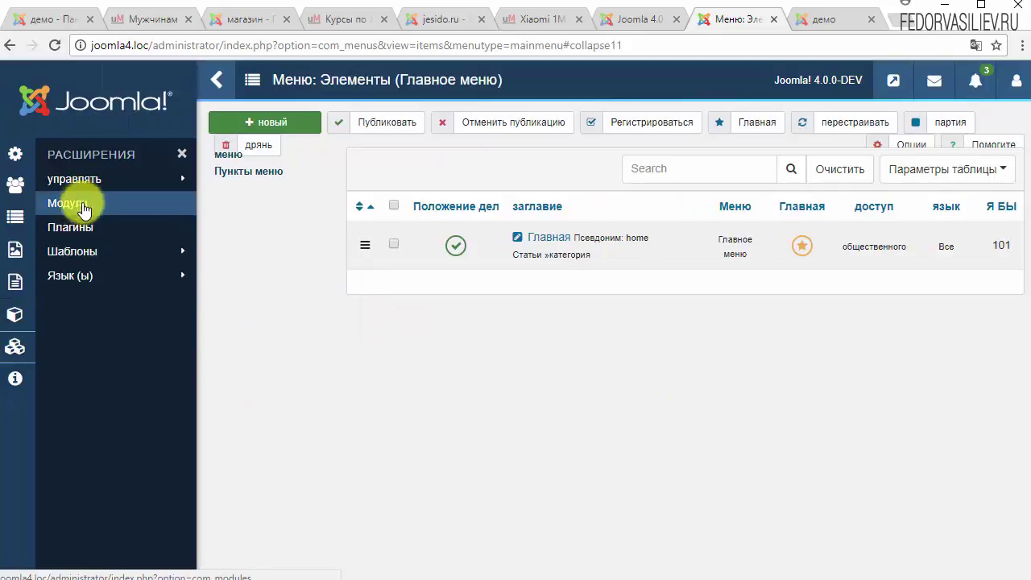
mouse_move(79, 288)
left_click(74, 254)
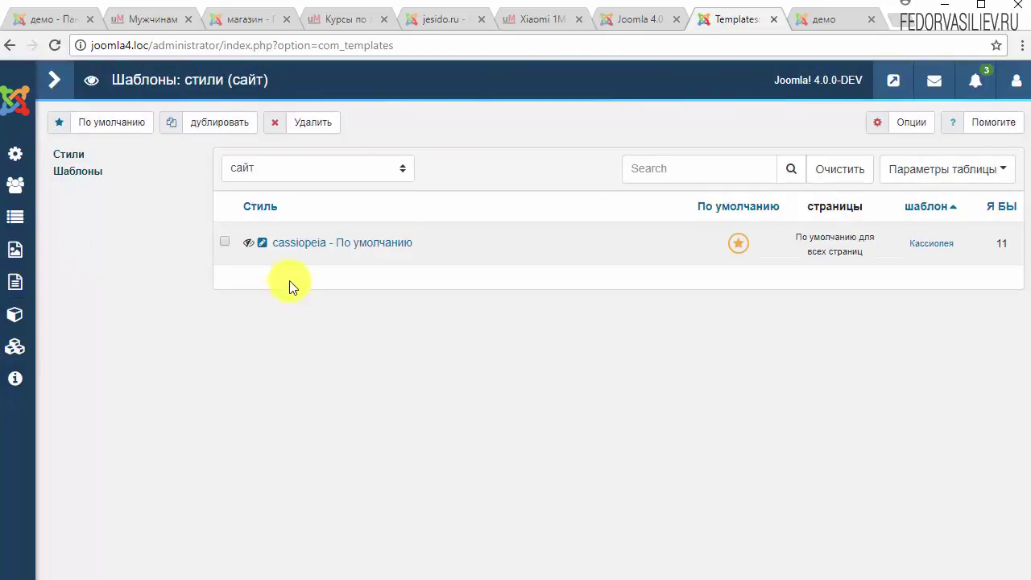
left_click(304, 245)
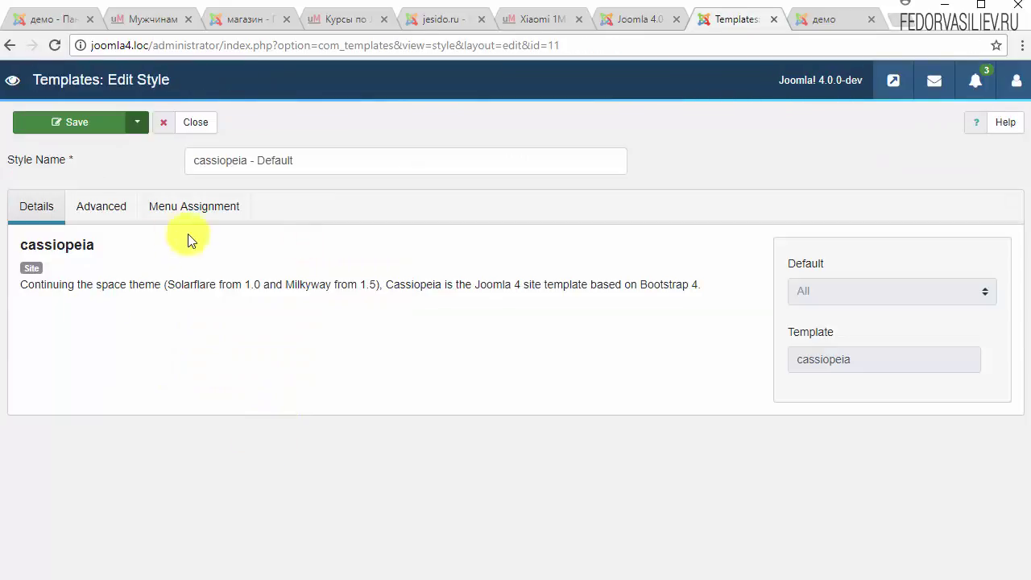
left_click(205, 122)
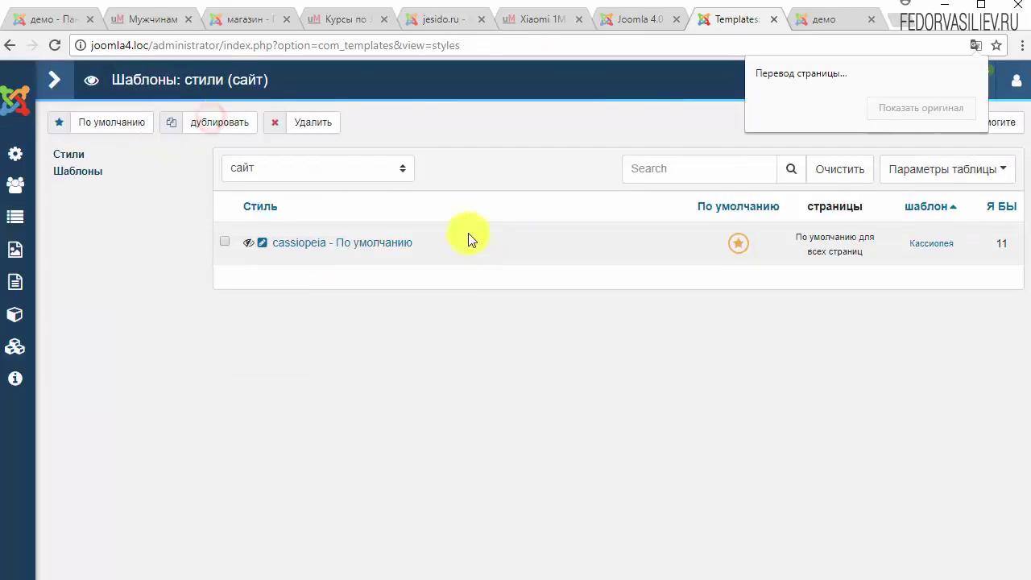
Open the site Modules list from Extensions > Modules.
left_click(18, 342)
left_click(16, 313)
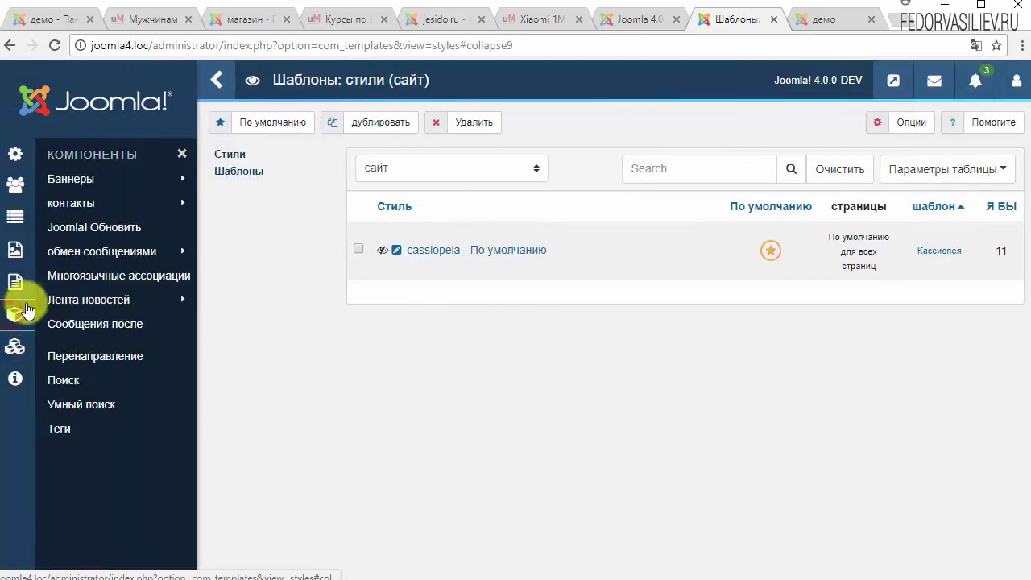
left_click(16, 345)
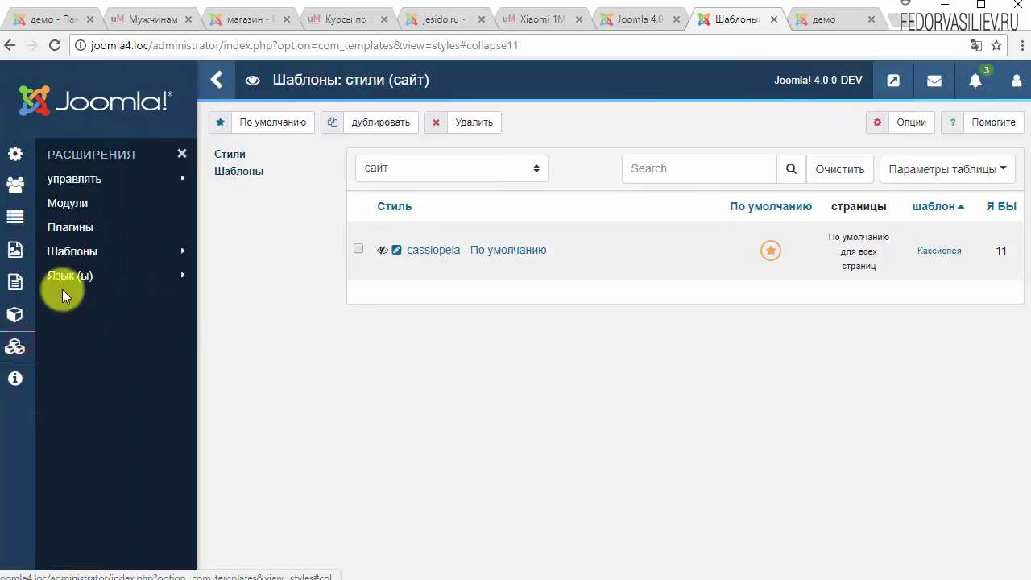
mouse_move(69, 255)
left_click(78, 203)
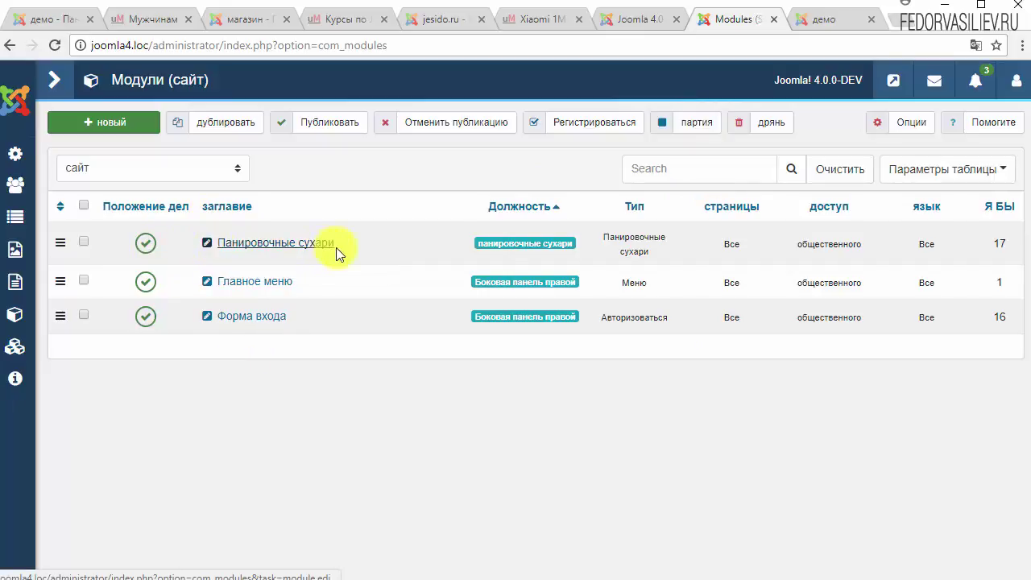
Mark the Панировочные сухари row, then open the Форма входа module for editing.
left_click_drag(305, 247, 207, 237)
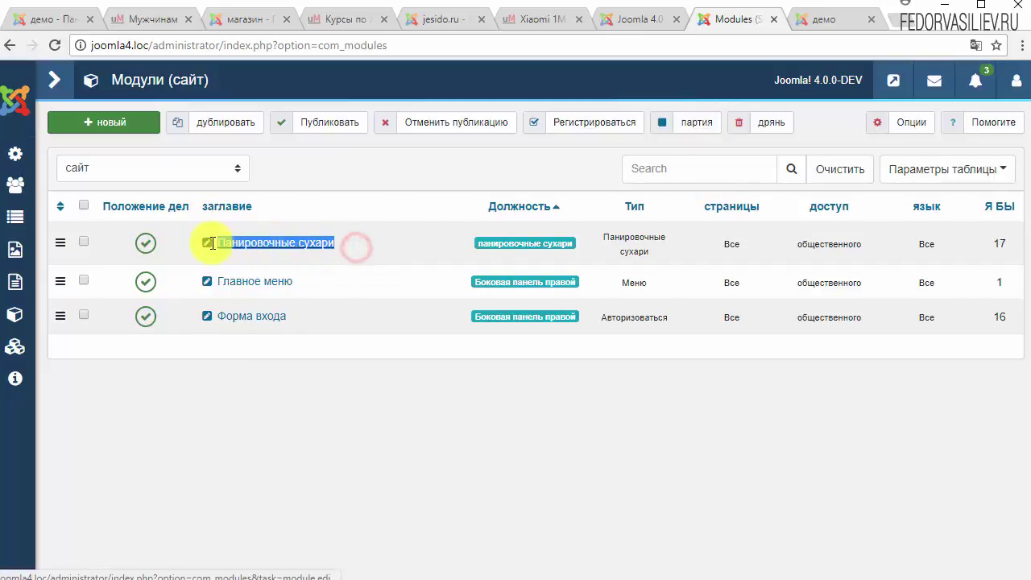
left_click(369, 242)
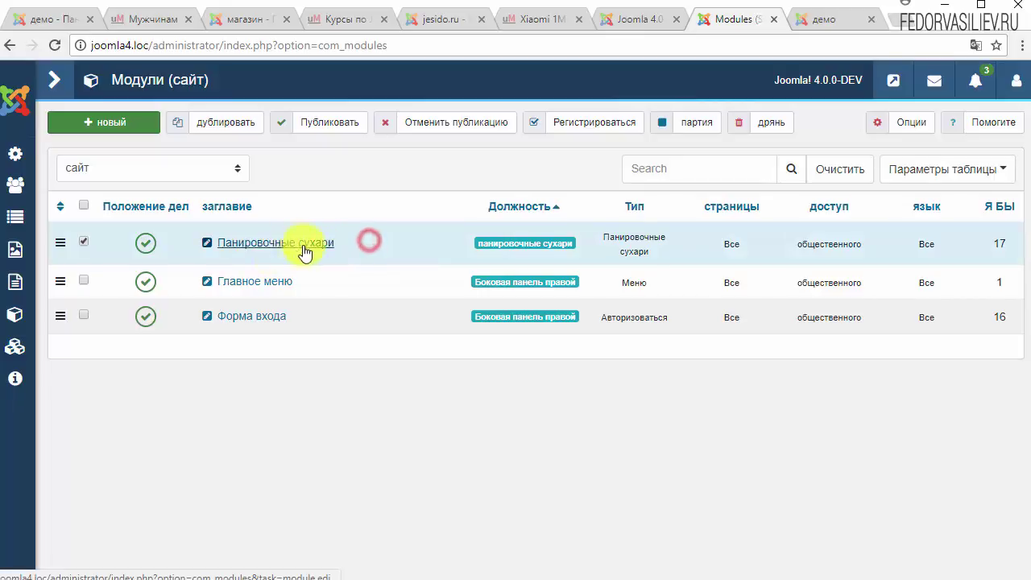
left_click(238, 315)
scroll(428, 379, "down", 4)
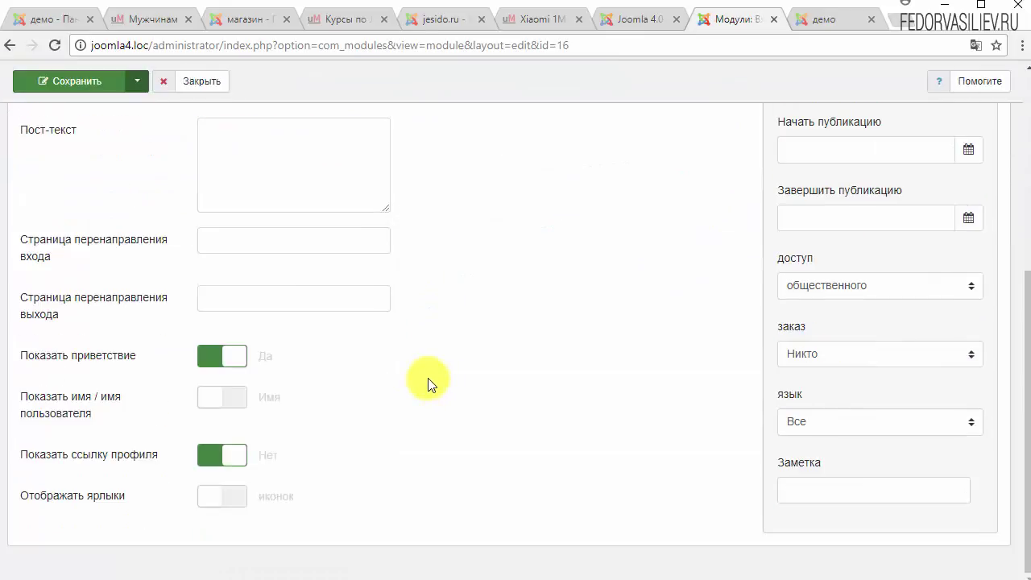
scroll(682, 405, "up", 5)
Review Форма входа's Назначение меню, продвинутый and права доступа tabs, close it, then toggle the hostiq chat.
left_click(105, 203)
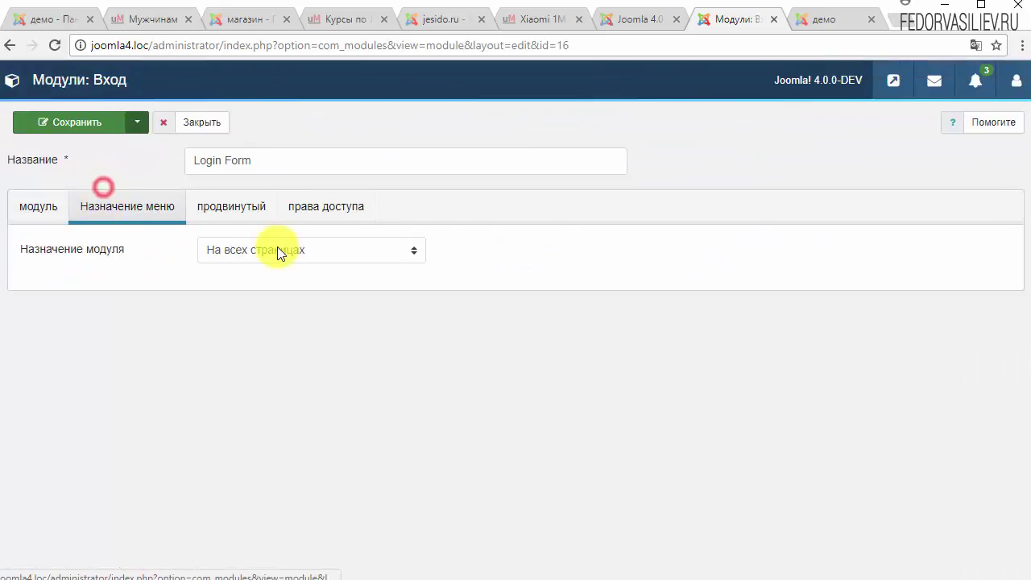
left_click(263, 212)
left_click(318, 211)
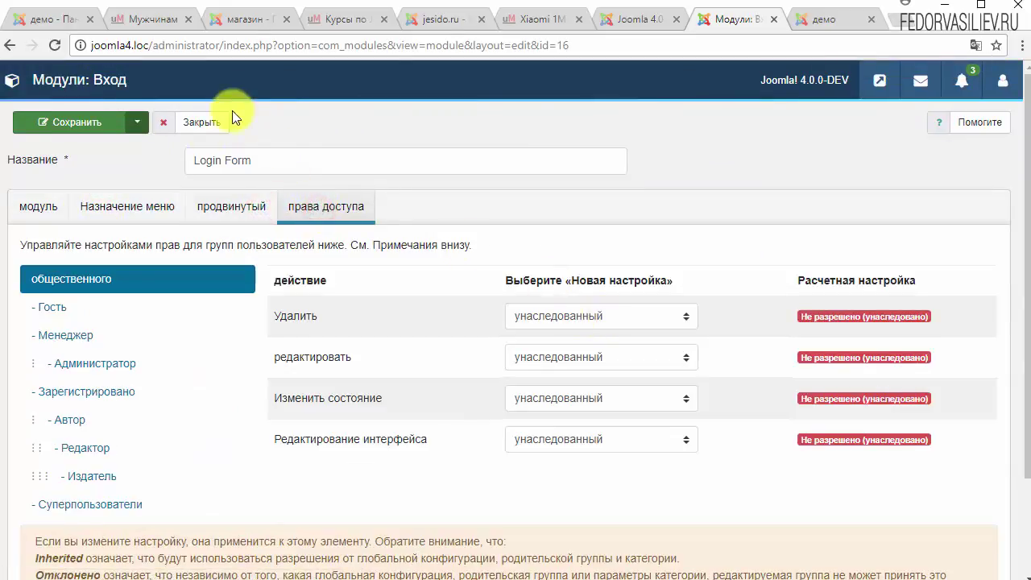
left_click(207, 125)
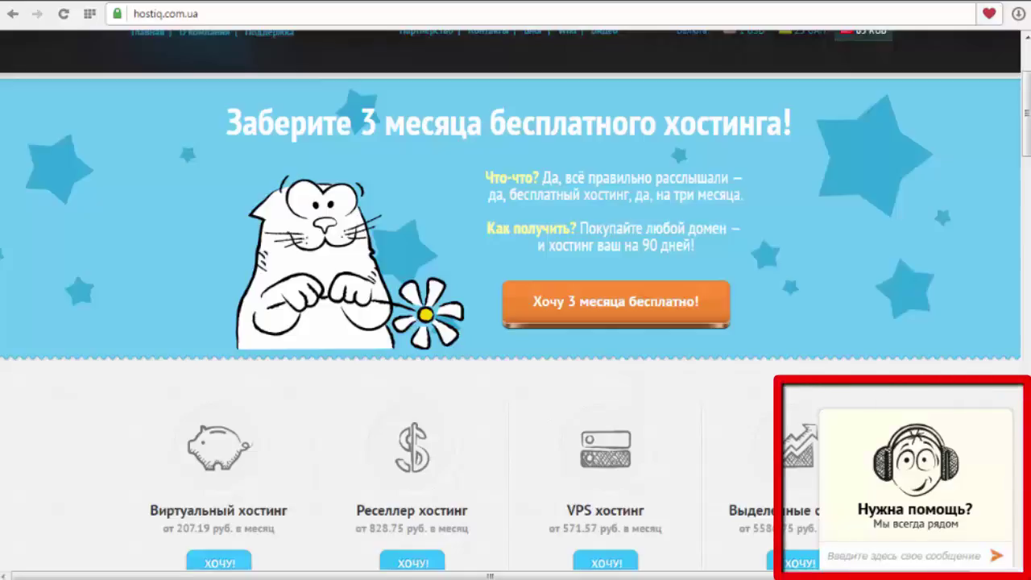
left_click(908, 511)
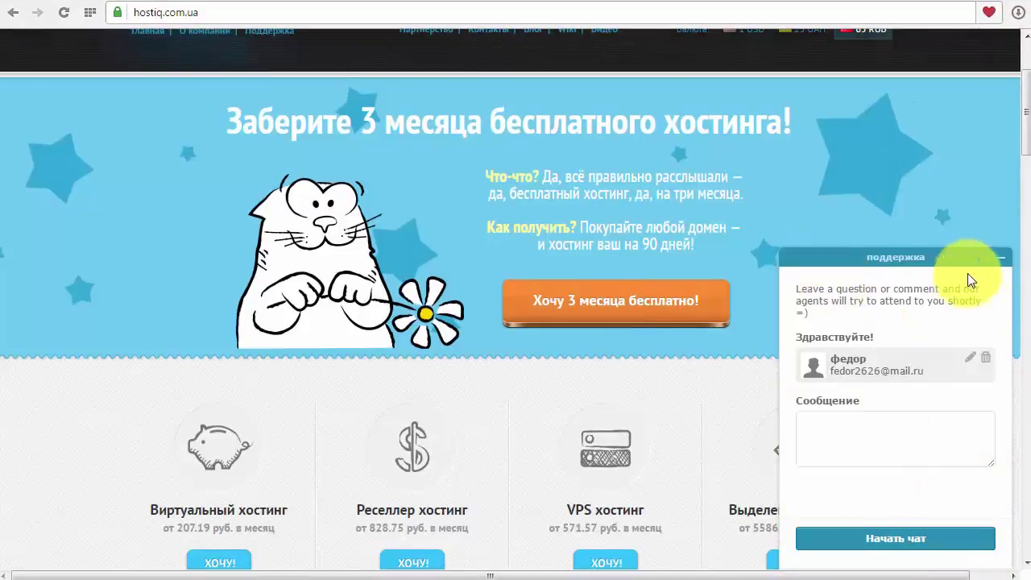
left_click(1003, 262)
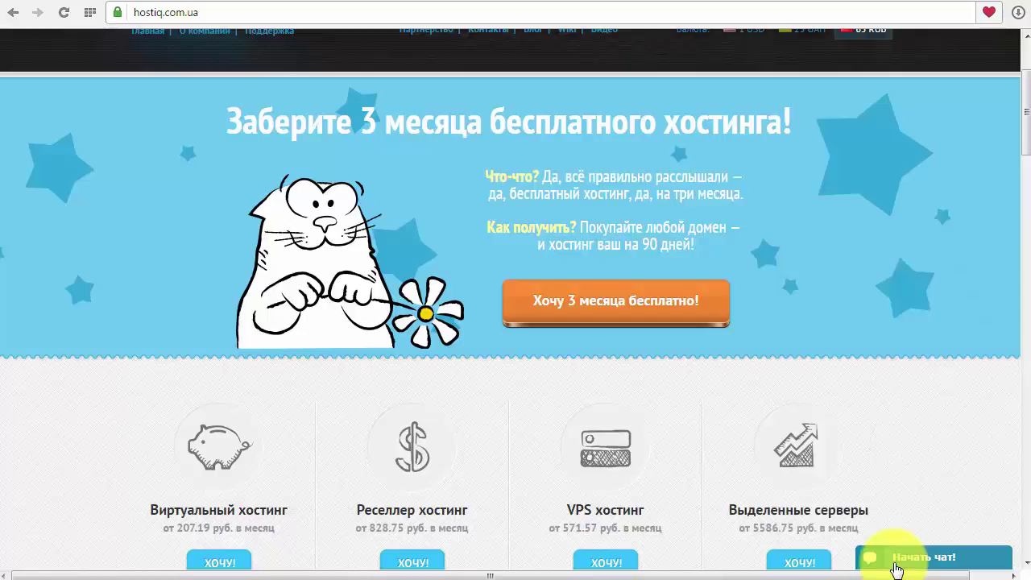